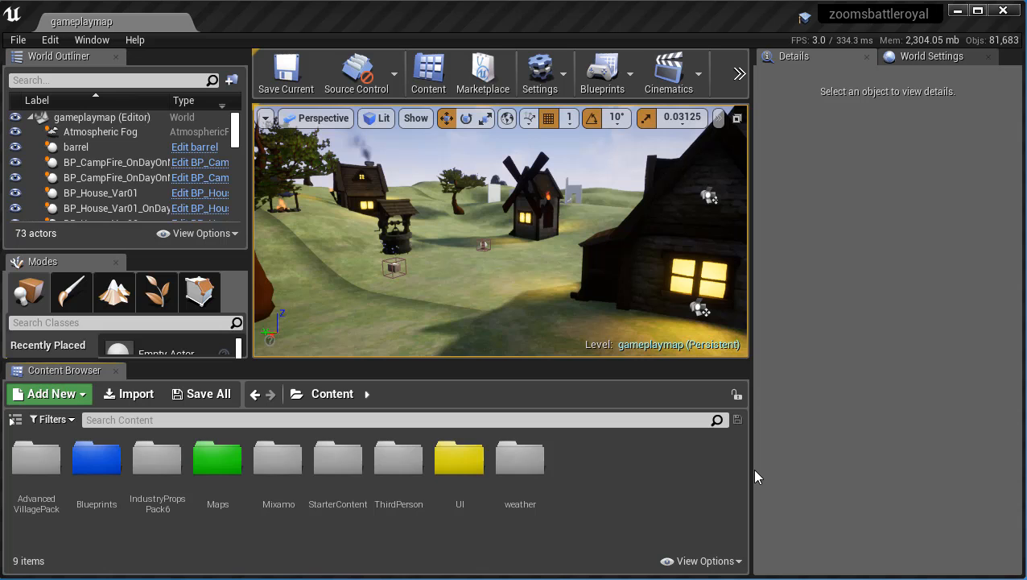
# Create a new folder named projectiles inside the Blueprints content folder.
pyautogui.doubleClick(96, 457)
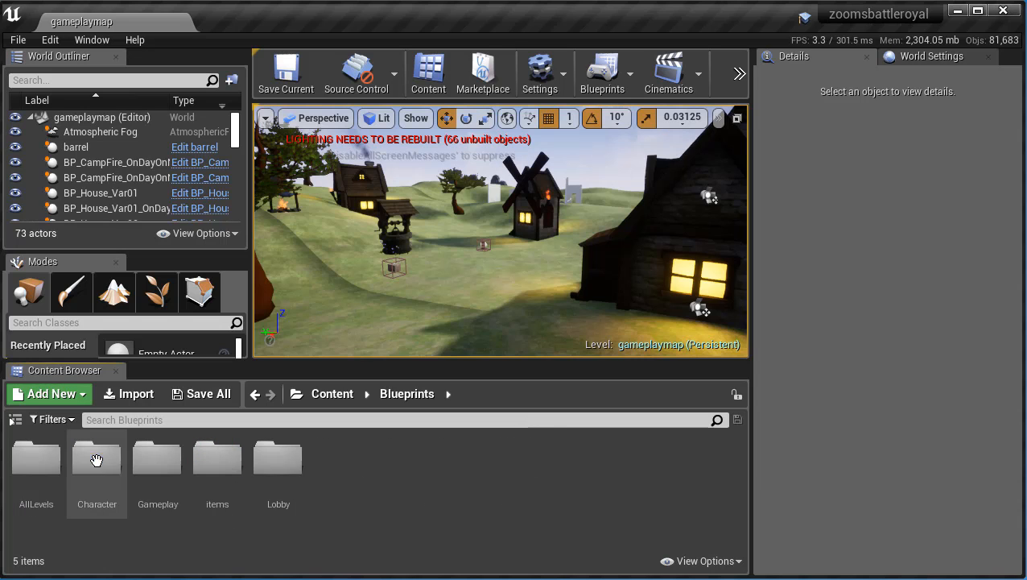
pyautogui.rightClick(393, 452)
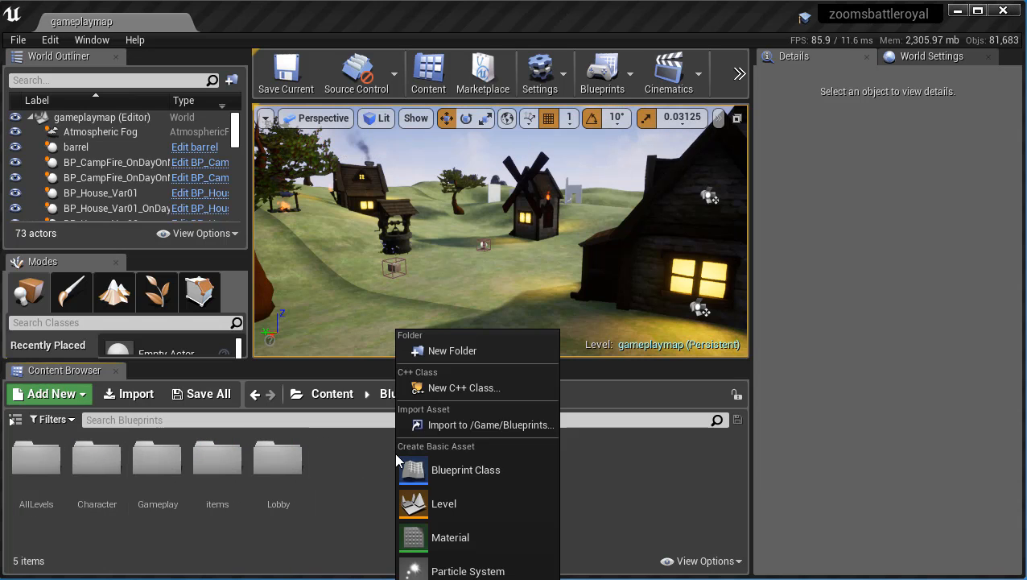
pyautogui.click(438, 351)
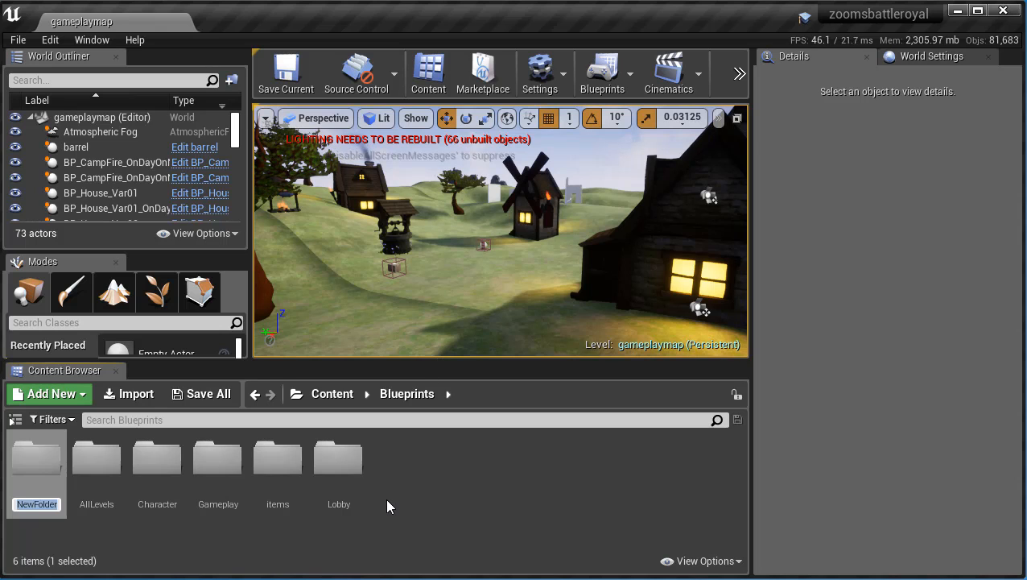
pyautogui.write('projectiles')
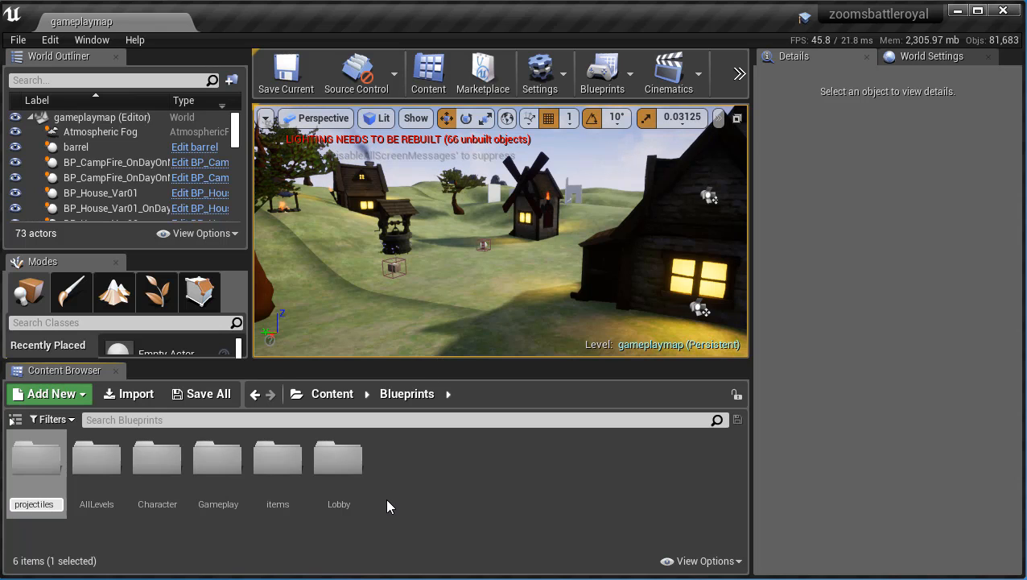
pyautogui.press('Return')
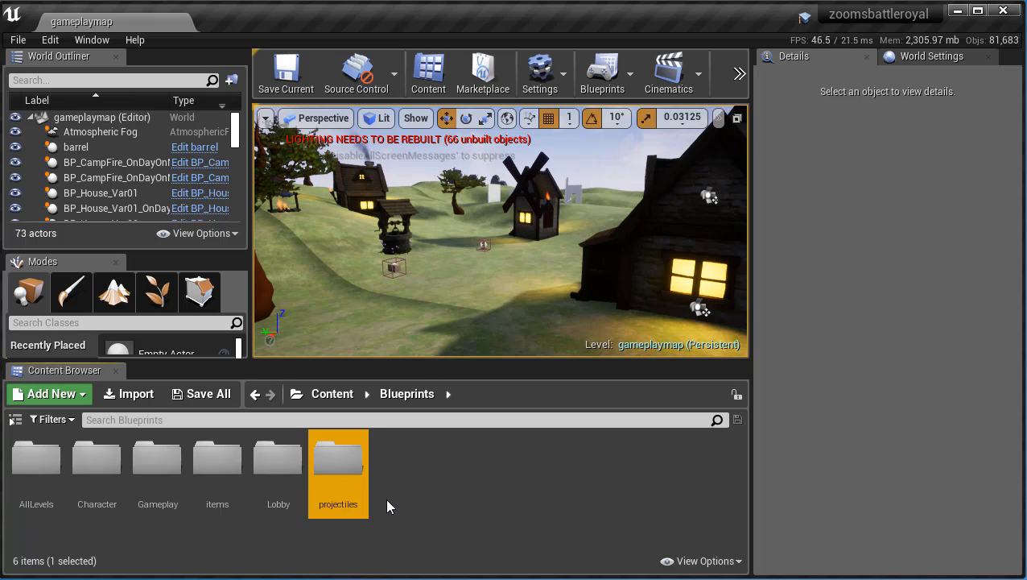
# Create a Blueprint Class with Actor as its parent in the projectiles folder and name it base_projectile.
pyautogui.doubleClick(344, 450)
pyautogui.rightClick(226, 488)
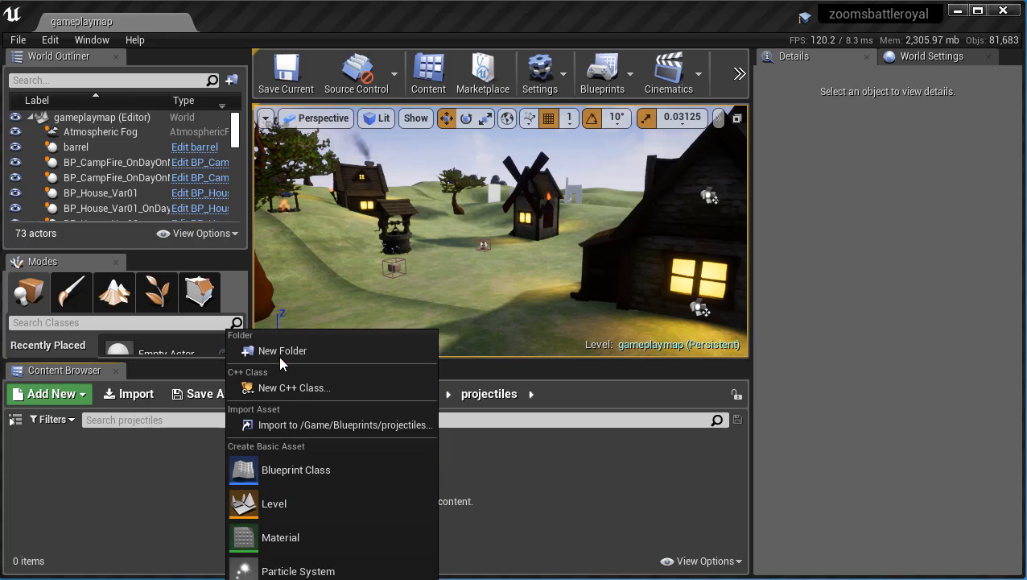
pyautogui.click(313, 470)
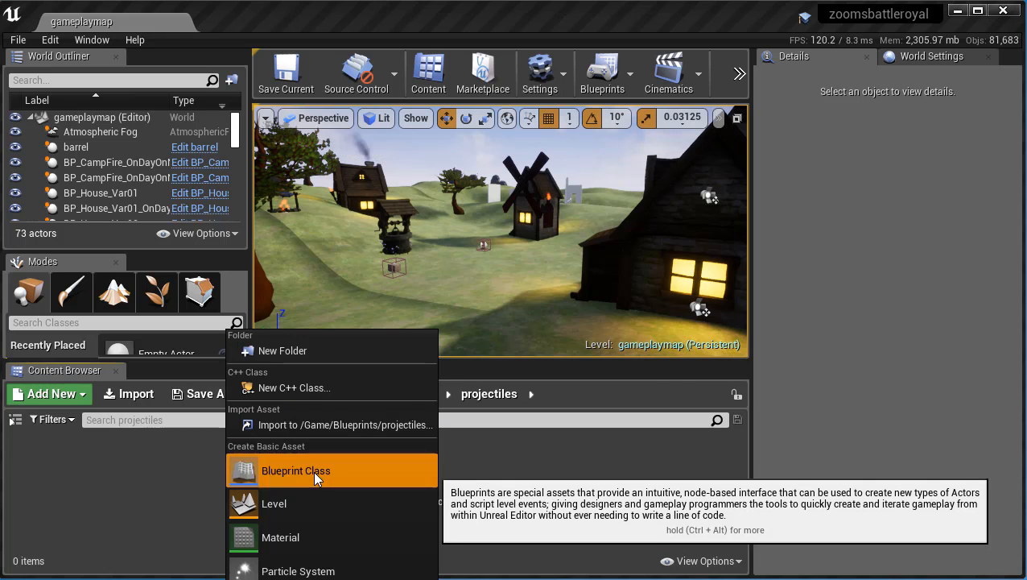
pyautogui.moveTo(679, 233); pyautogui.dragTo(385, 50)
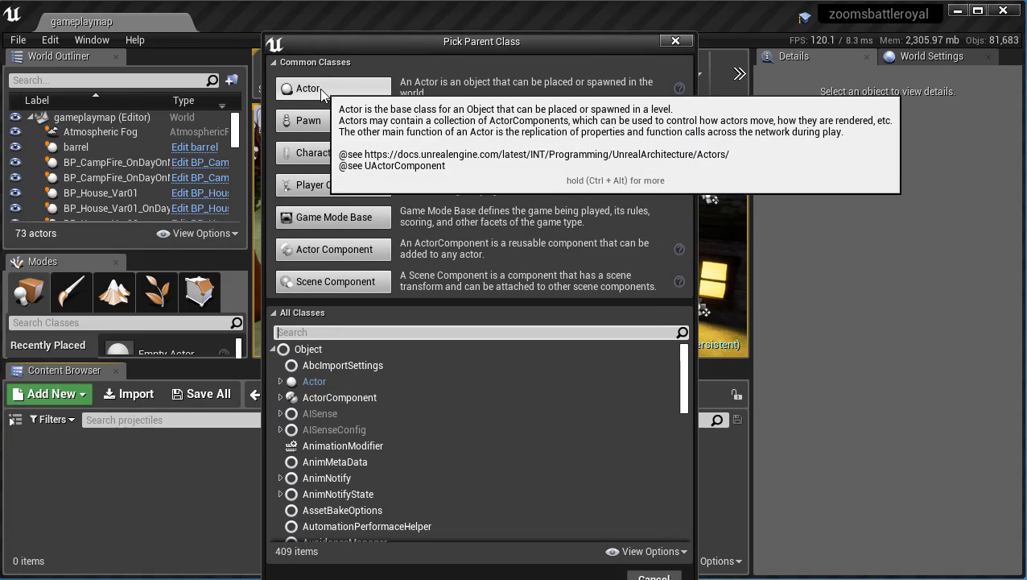
pyautogui.click(319, 88)
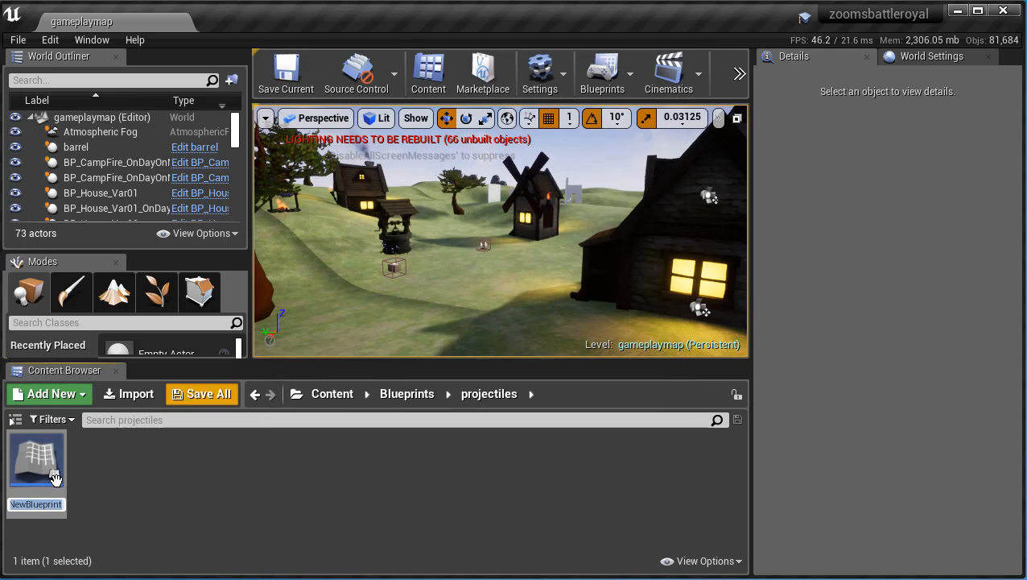
pyautogui.write('bas')
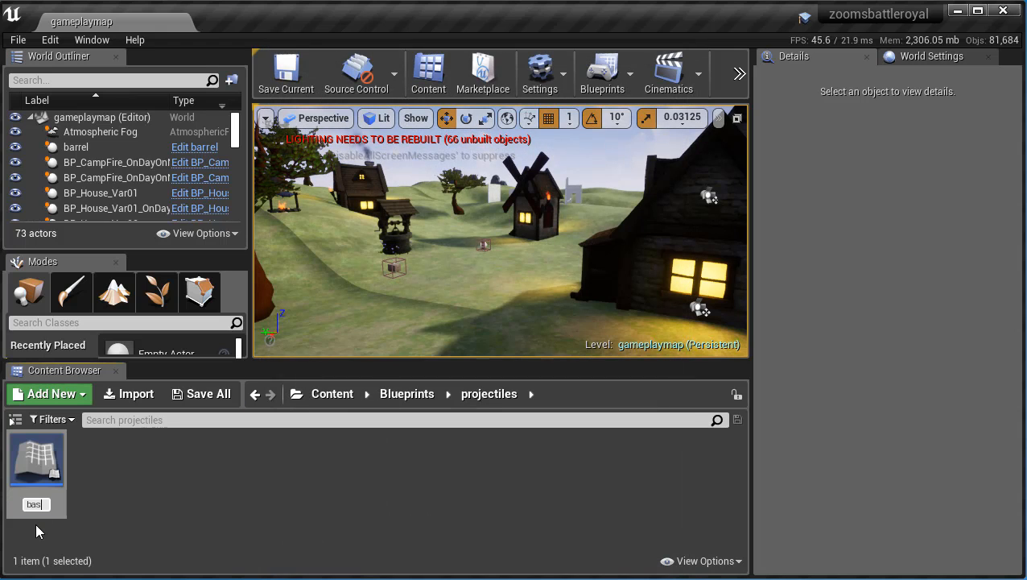
pyautogui.write('e_projectile')
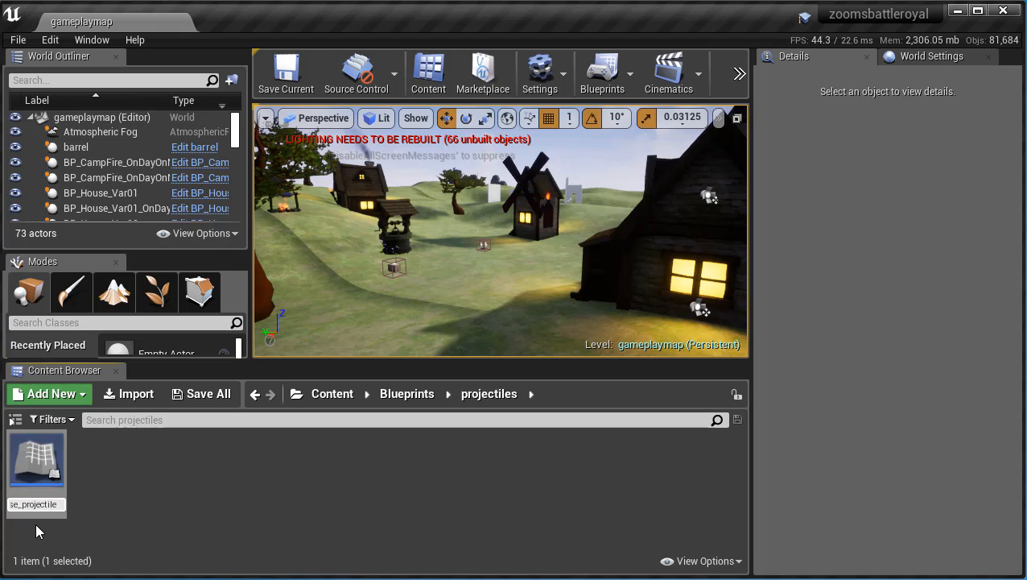
pyautogui.press('Return')
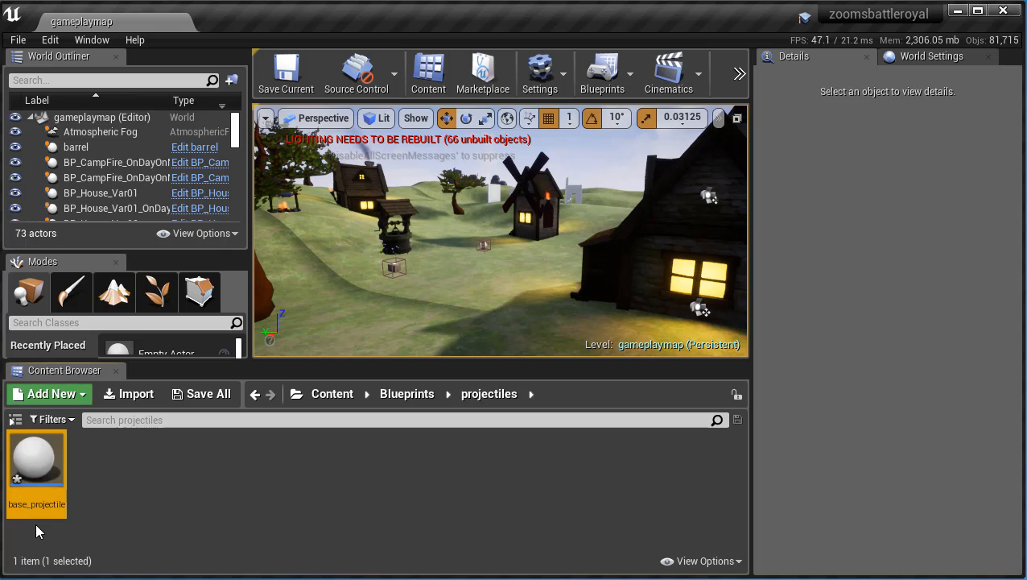
# Open the base_projectile blueprint and add a Static Mesh component and a Projectile Movement component.
pyautogui.doubleClick(35, 475)
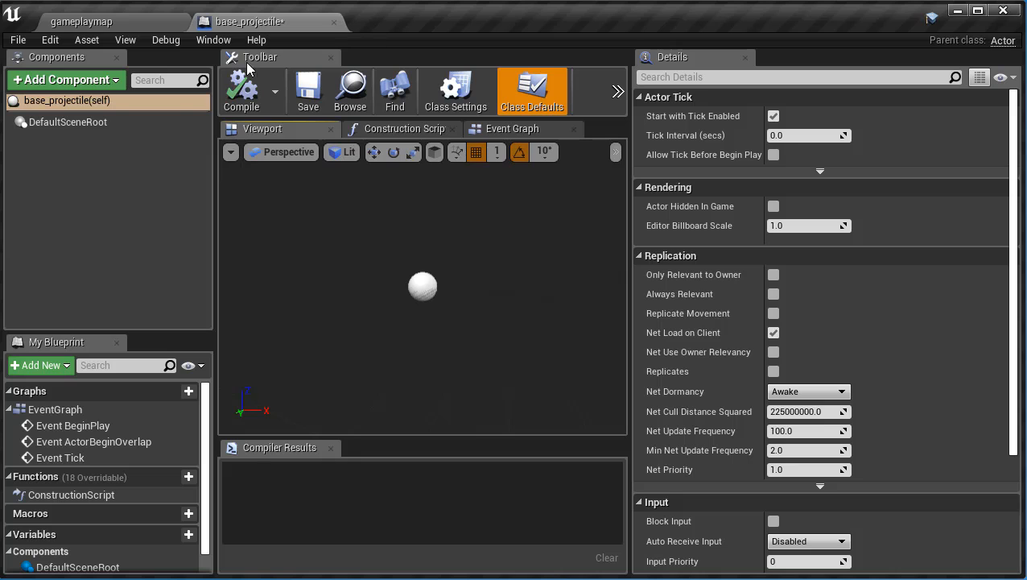
pyautogui.click(68, 79)
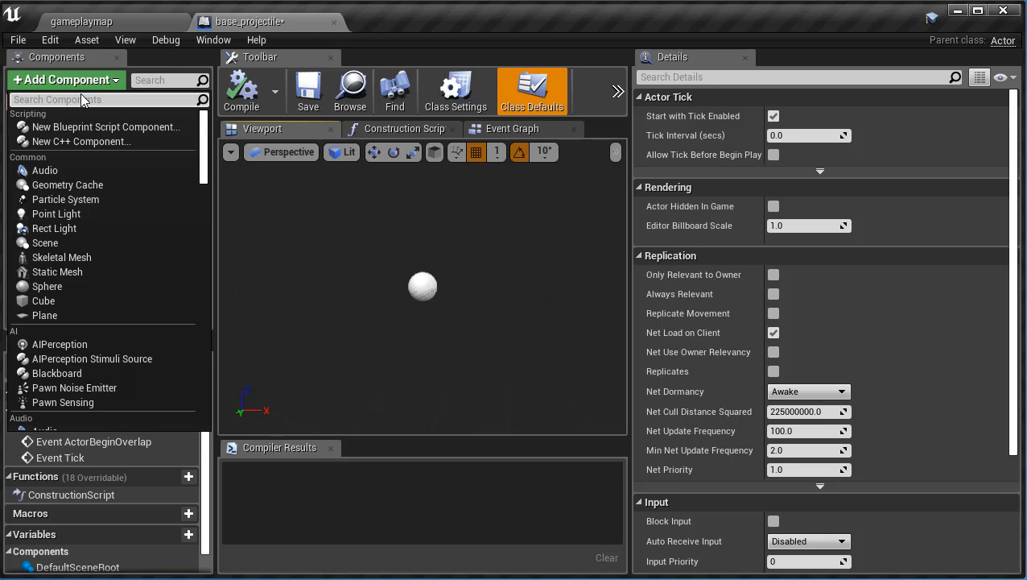
pyautogui.write('static')
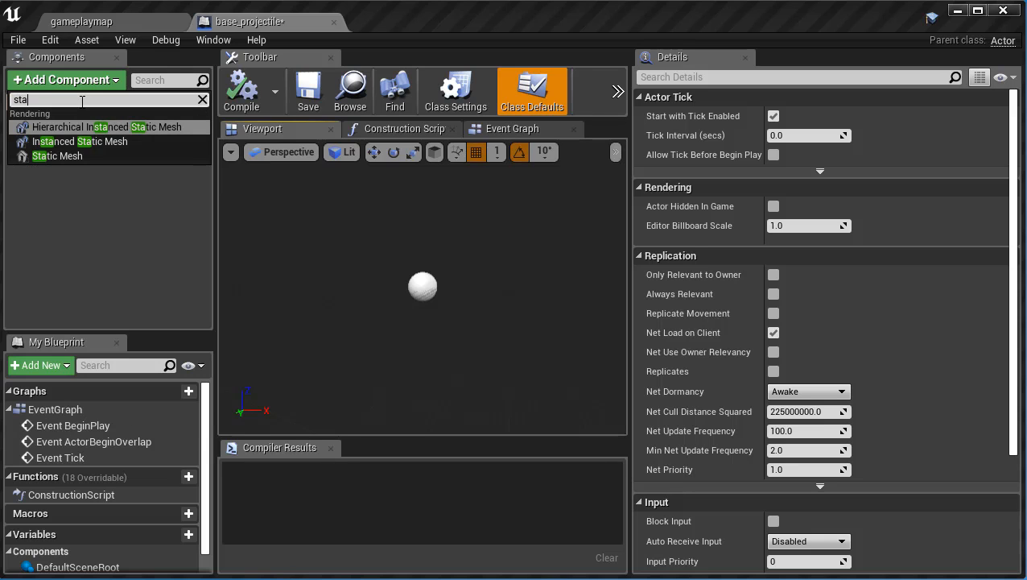
pyautogui.click(25, 154)
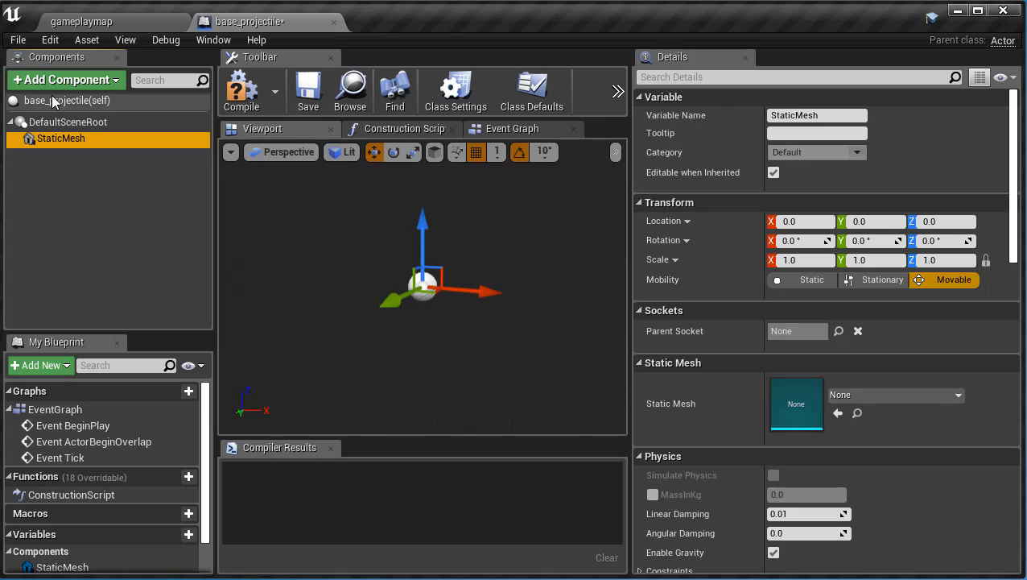
pyautogui.click(67, 80)
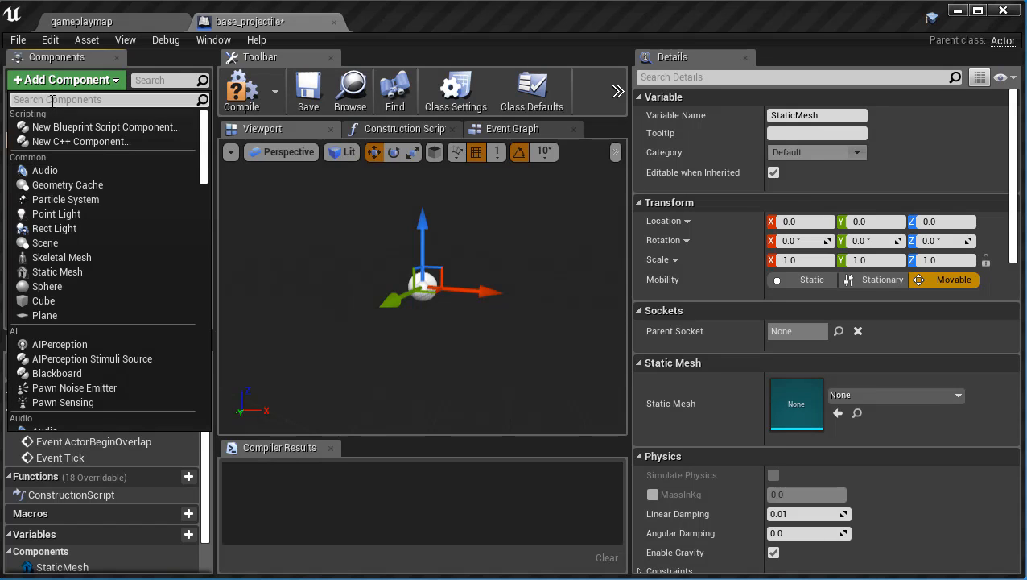
pyautogui.write('projectile')
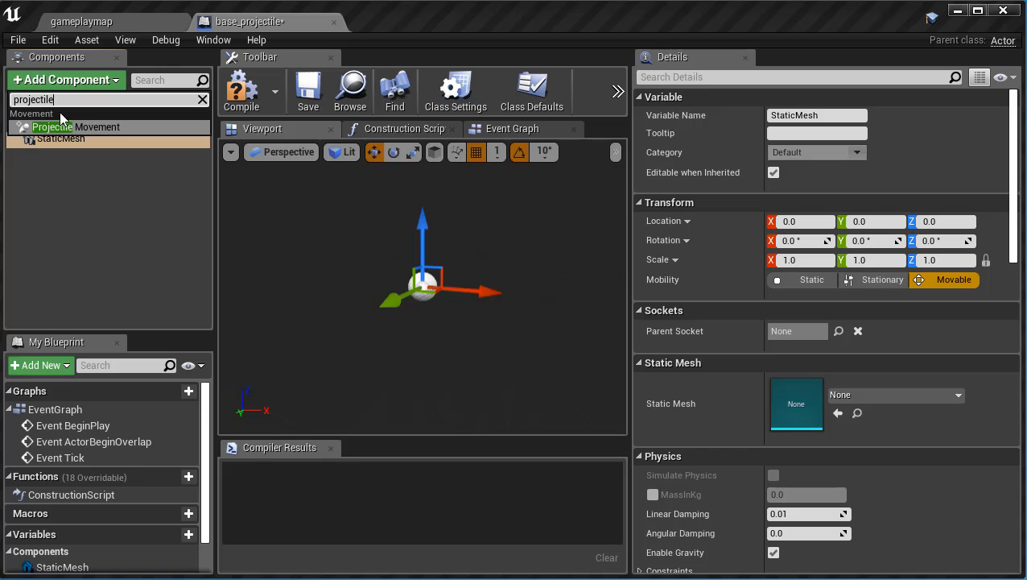
pyautogui.click(66, 126)
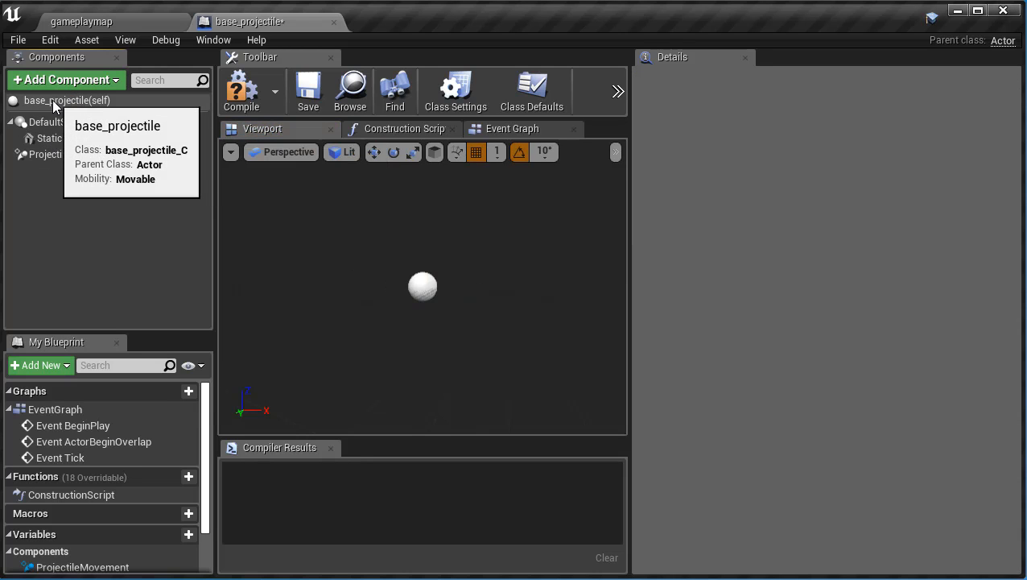
# Enable Replicates on base_projectile itself and compile the blueprint.
pyautogui.click(51, 101)
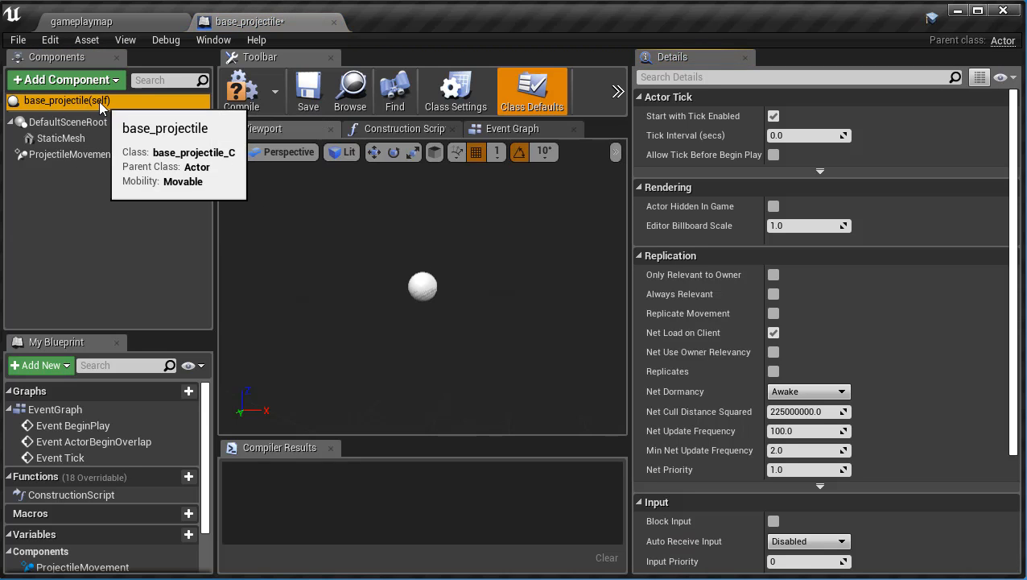
pyautogui.scroll(-2, 724, 234)
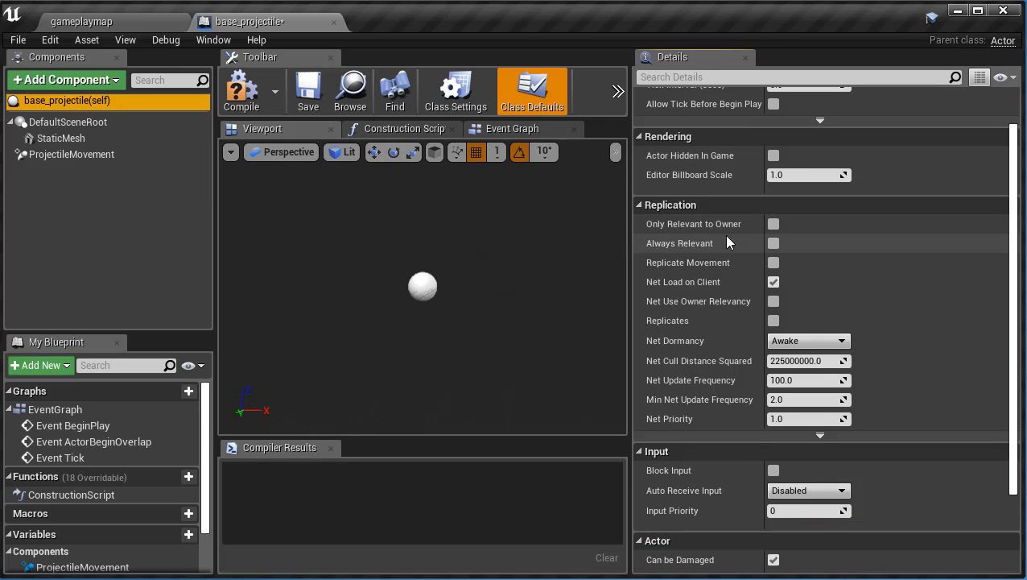
pyautogui.click(774, 322)
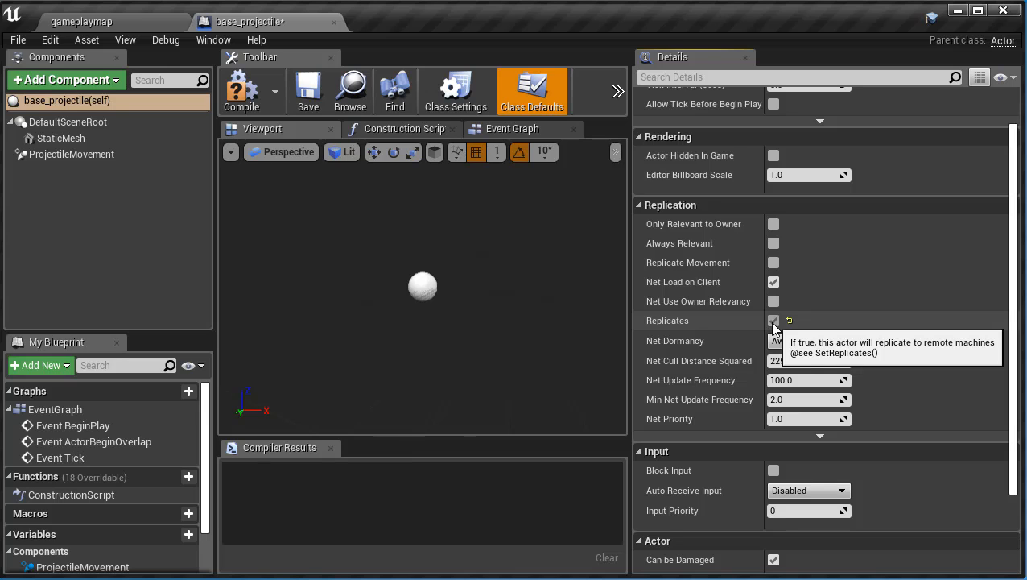
pyautogui.click(248, 100)
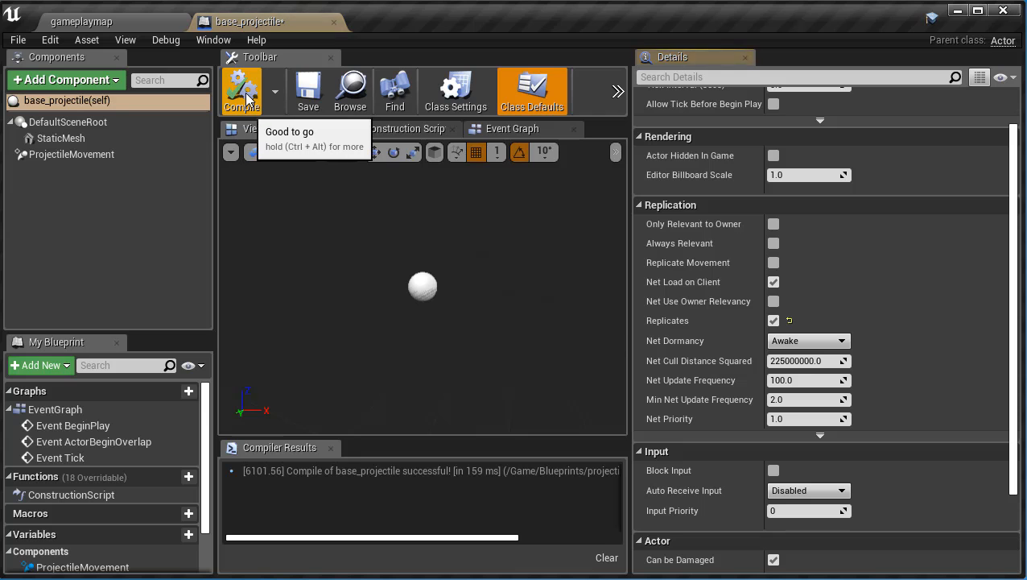
# For the StaticMesh component, disable Generate Overlap Events, set Can Character Step Up On to No and the collision preset to NoCollision.
pyautogui.click(60, 139)
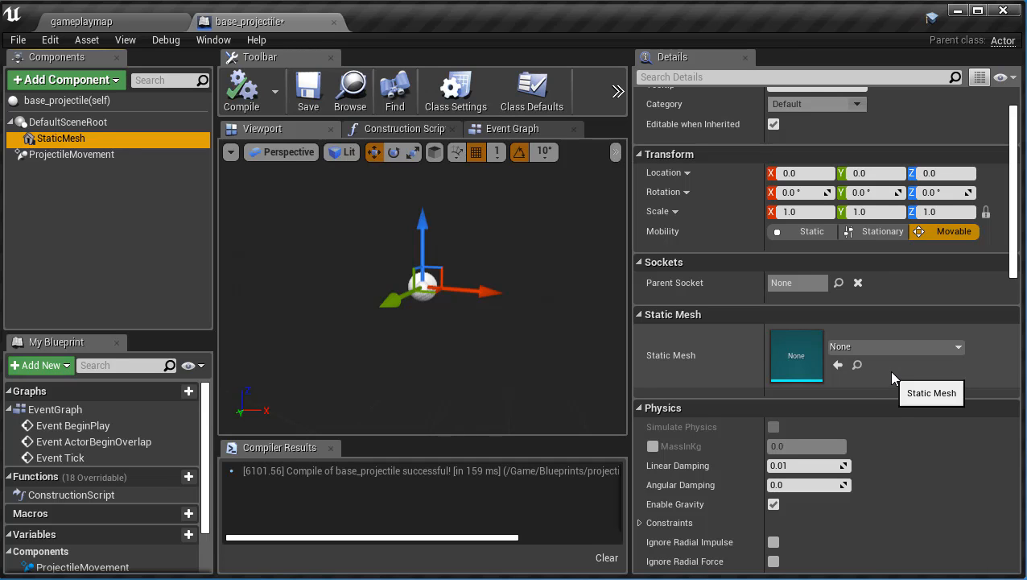
pyautogui.scroll(-5, 889, 370)
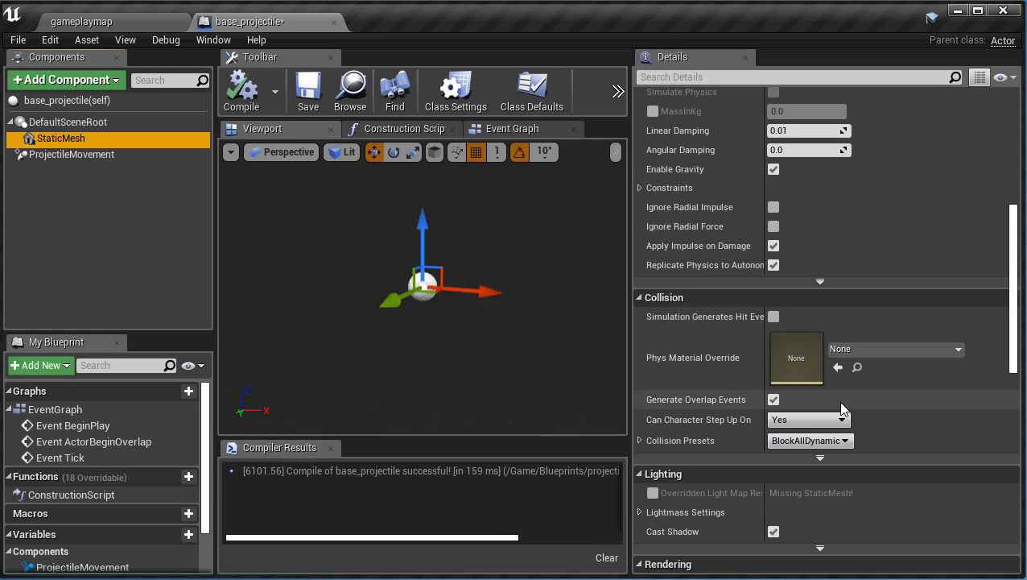
pyautogui.scroll(-2, 777, 402)
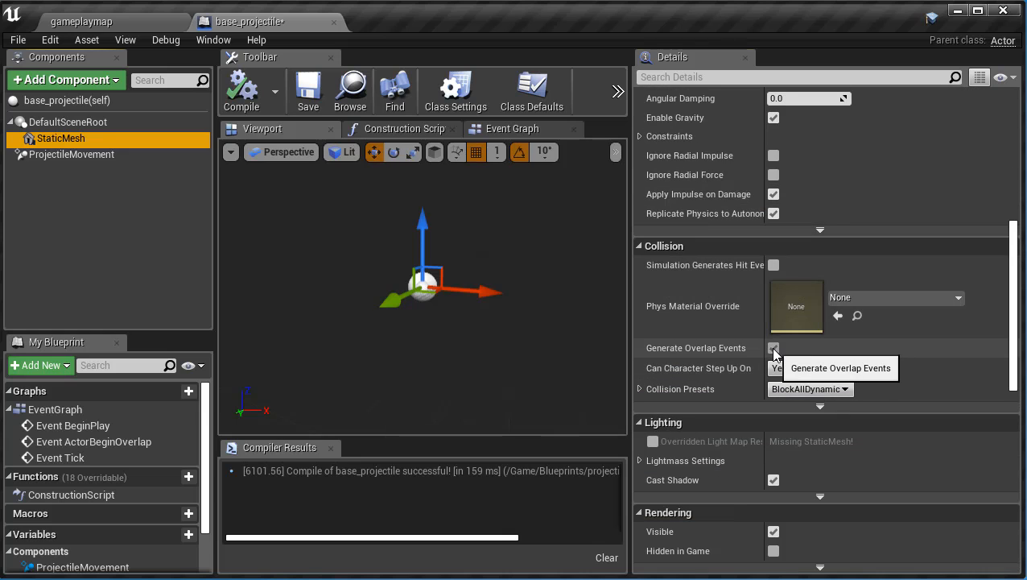
pyautogui.click(773, 349)
pyautogui.scroll(-1, 850, 369)
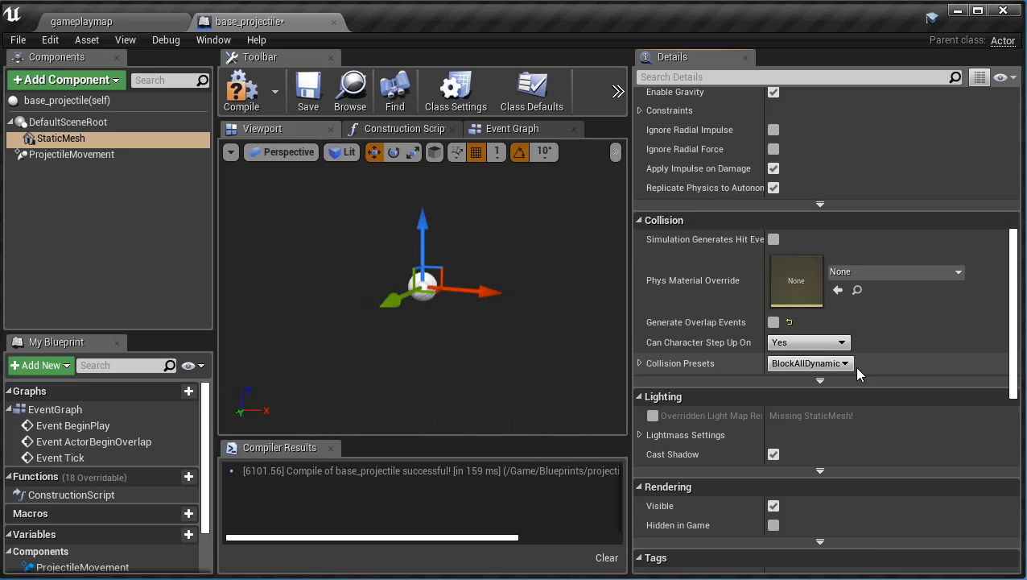
pyautogui.click(841, 316)
pyautogui.click(808, 331)
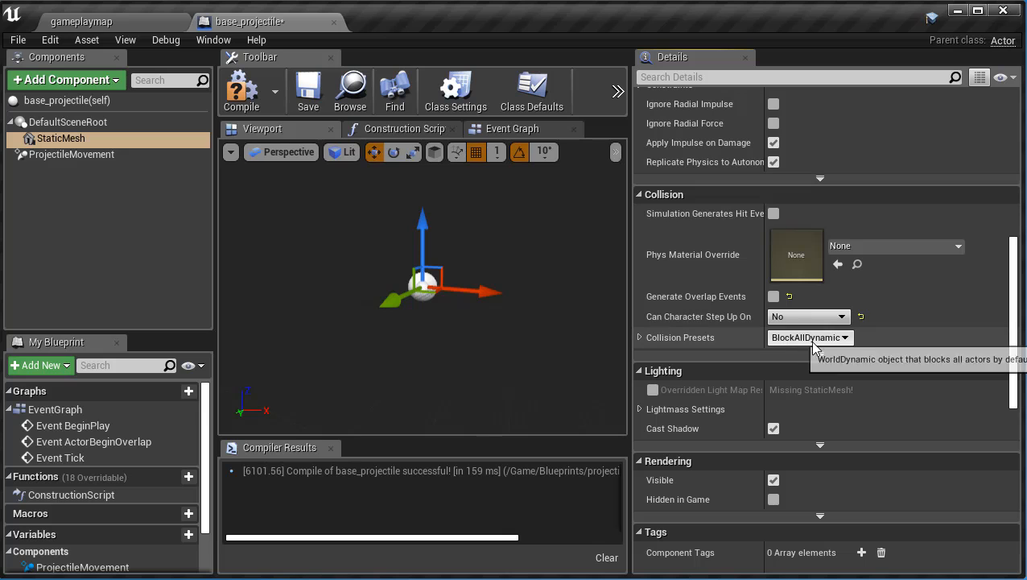
pyautogui.click(809, 337)
pyautogui.click(801, 363)
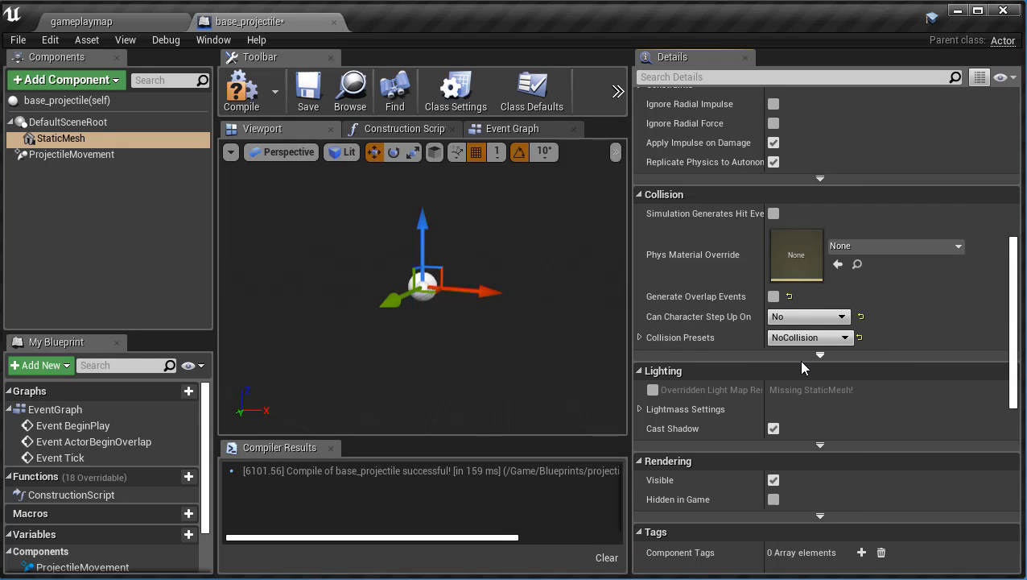
pyautogui.scroll(-4, 805, 341)
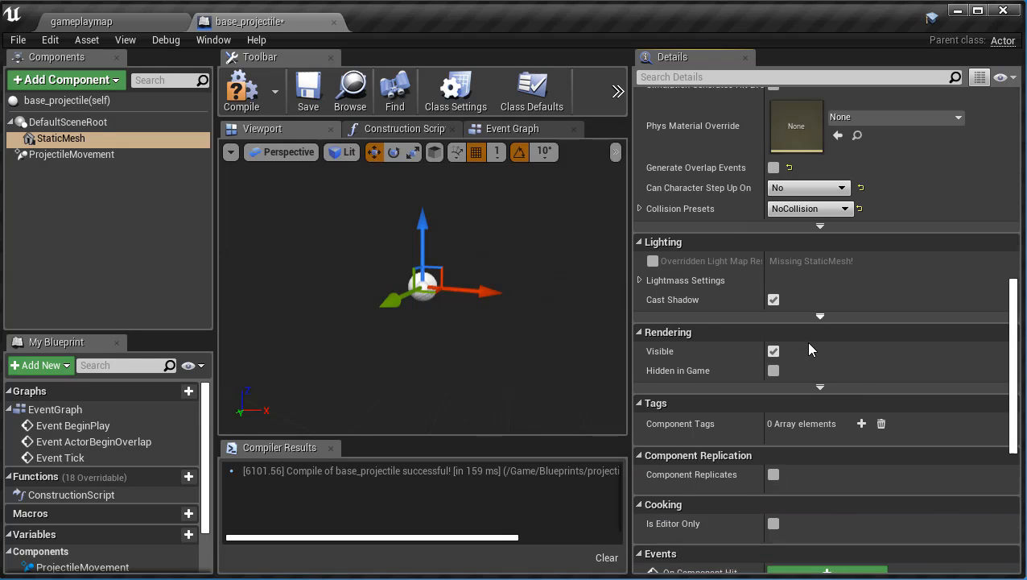
pyautogui.scroll(7, 806, 342)
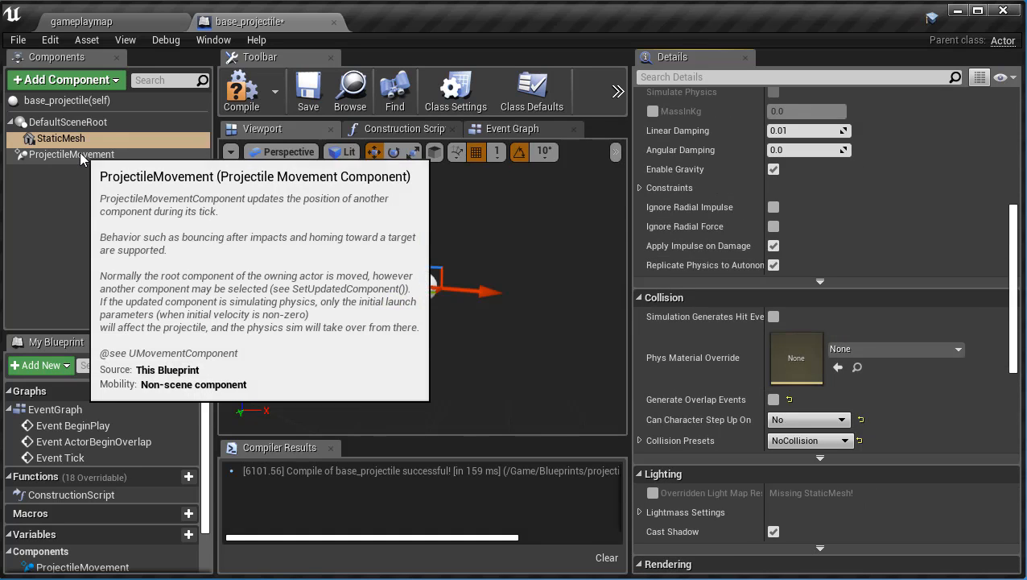
# Set the ProjectileMovement component's Initial Speed to 1000.
pyautogui.click(79, 153)
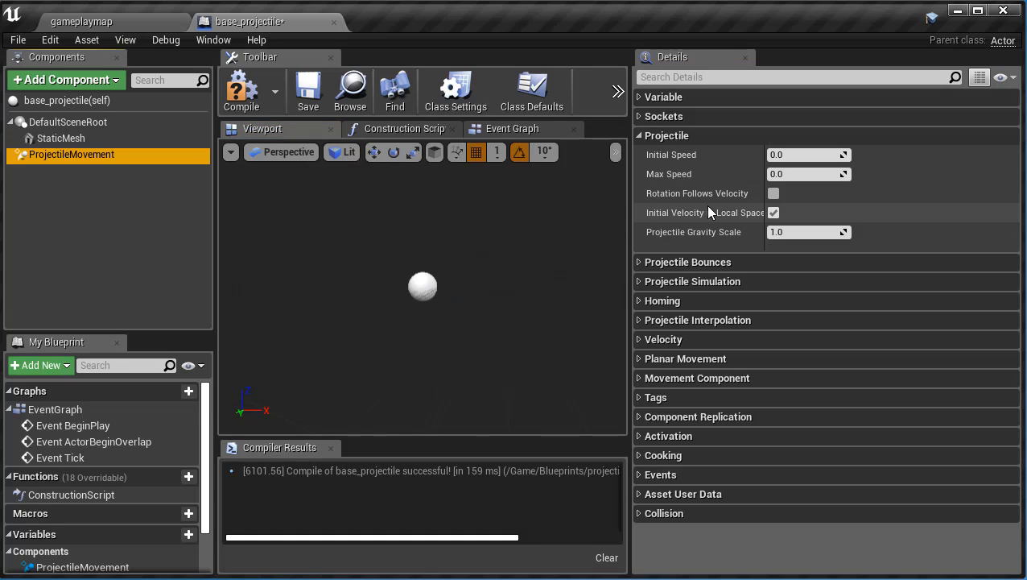
pyautogui.click(779, 155)
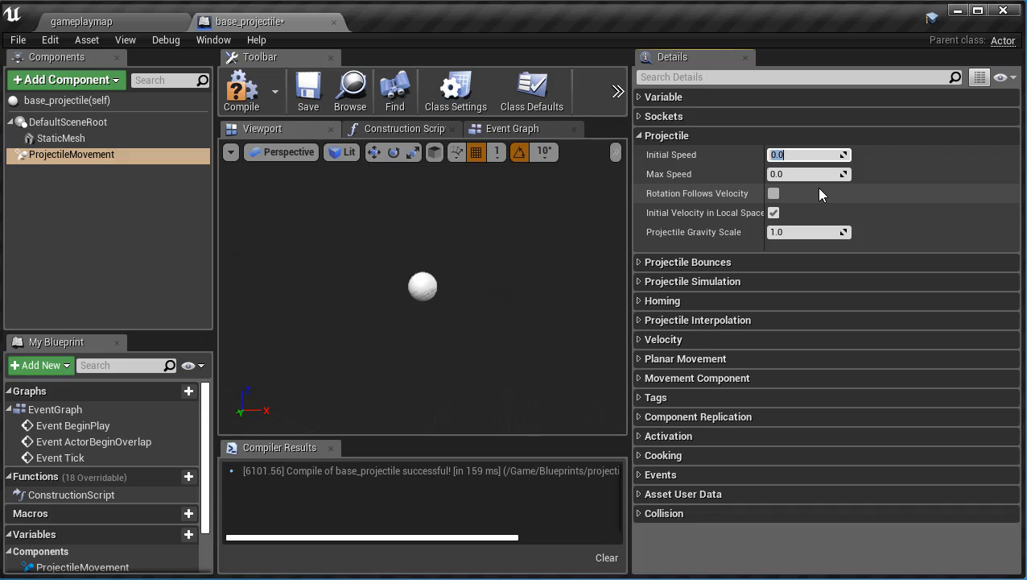
pyautogui.write('1000')
pyautogui.press('Return')
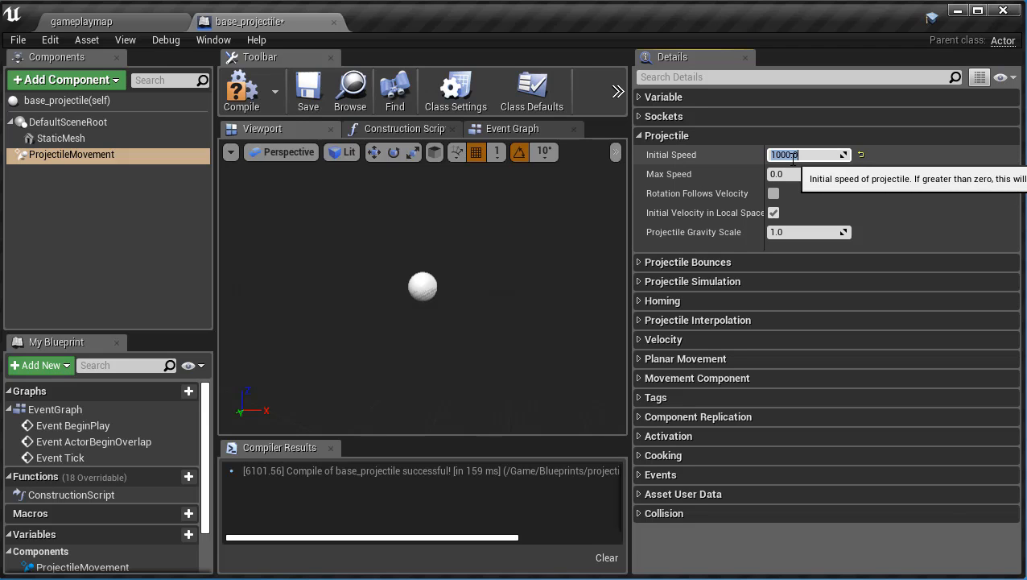
# Set the Projectile Gravity Scale to 1, and compile and save base_projectile.
pyautogui.click(778, 232)
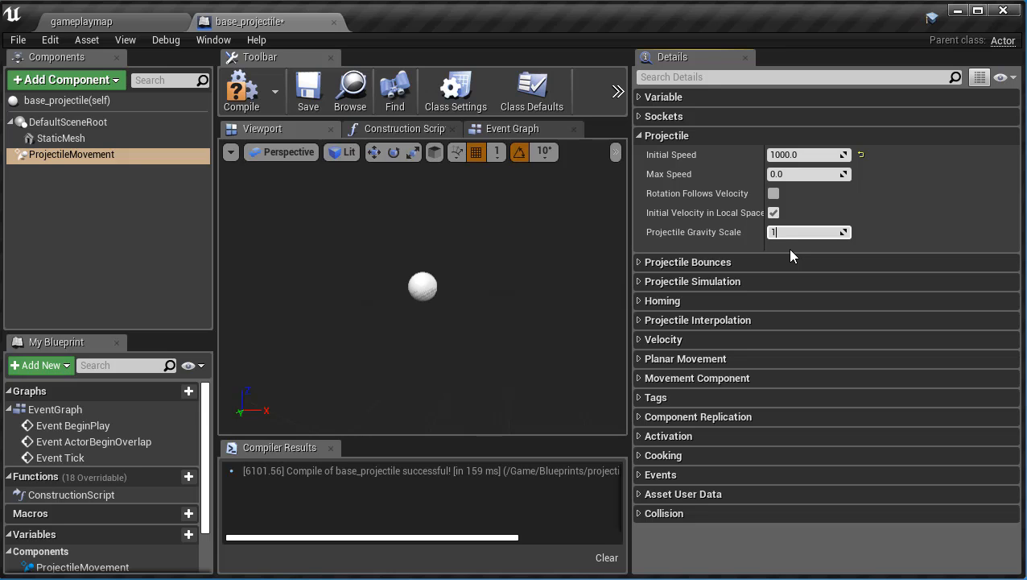
pyautogui.press('Return')
pyautogui.click(238, 97)
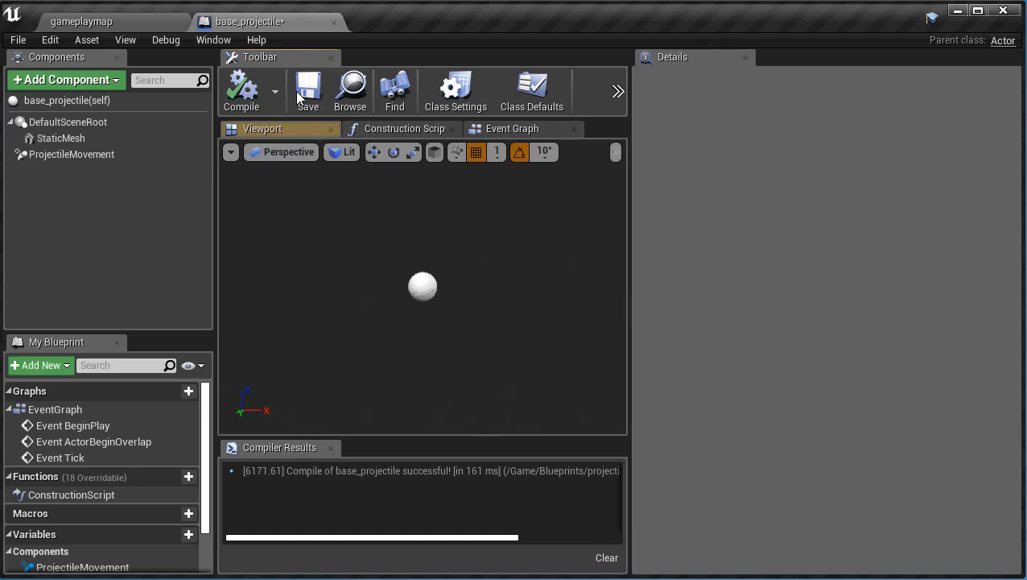
pyautogui.click(308, 91)
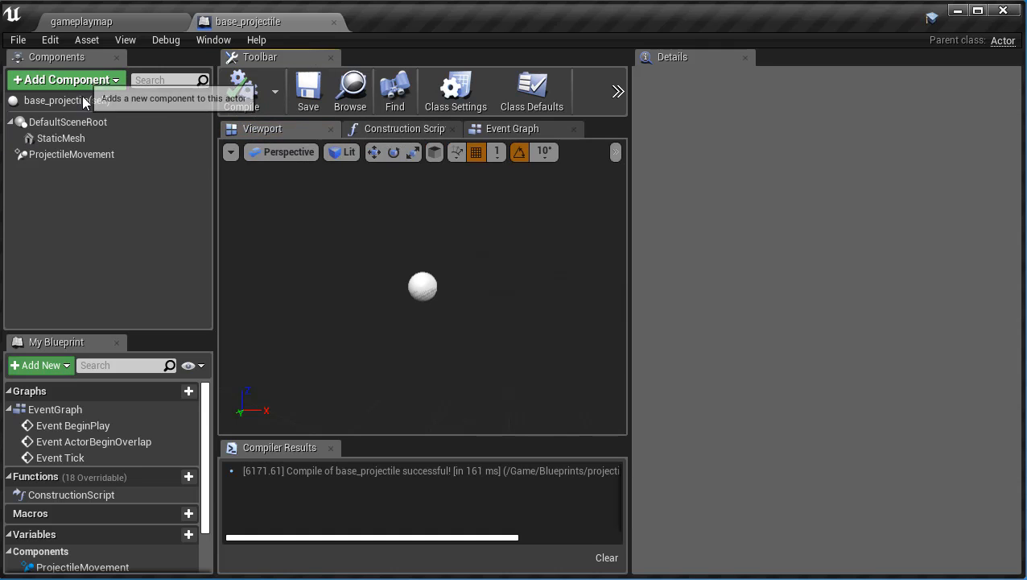
# Create a child Blueprint Class of base_projectile in the projectiles folder and name it carton_projectile.
pyautogui.click(119, 20)
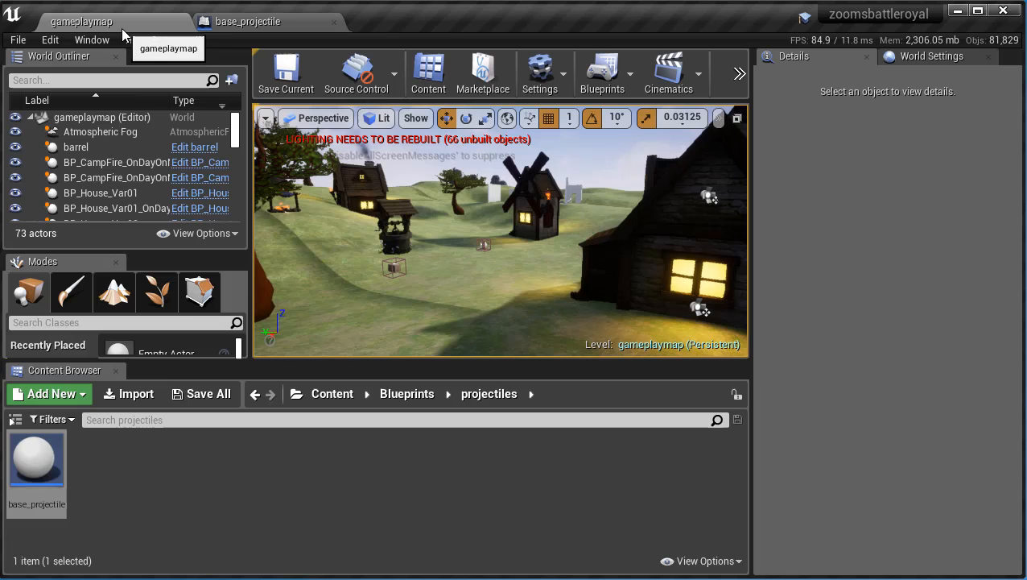
pyautogui.rightClick(46, 455)
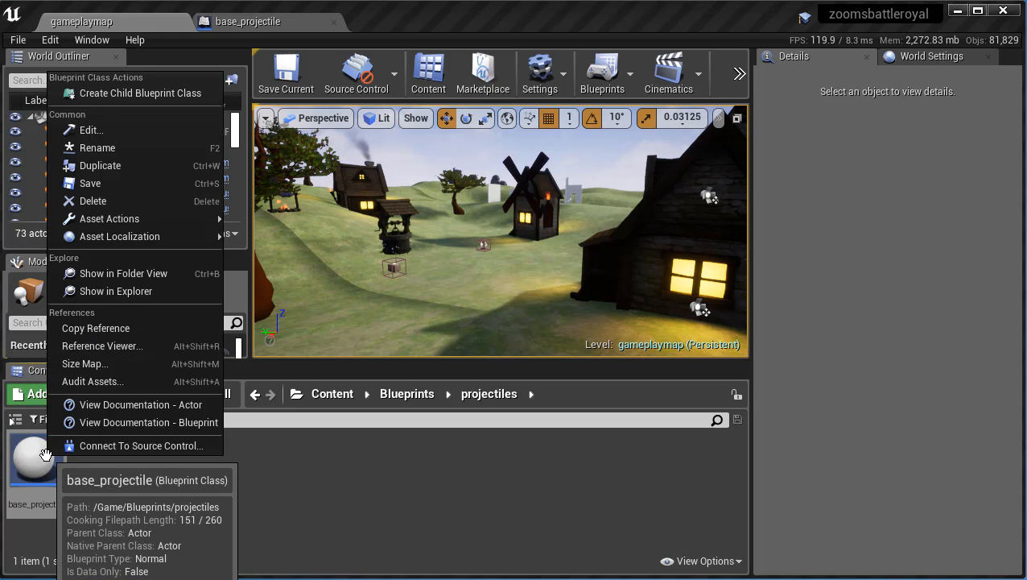
pyautogui.click(149, 93)
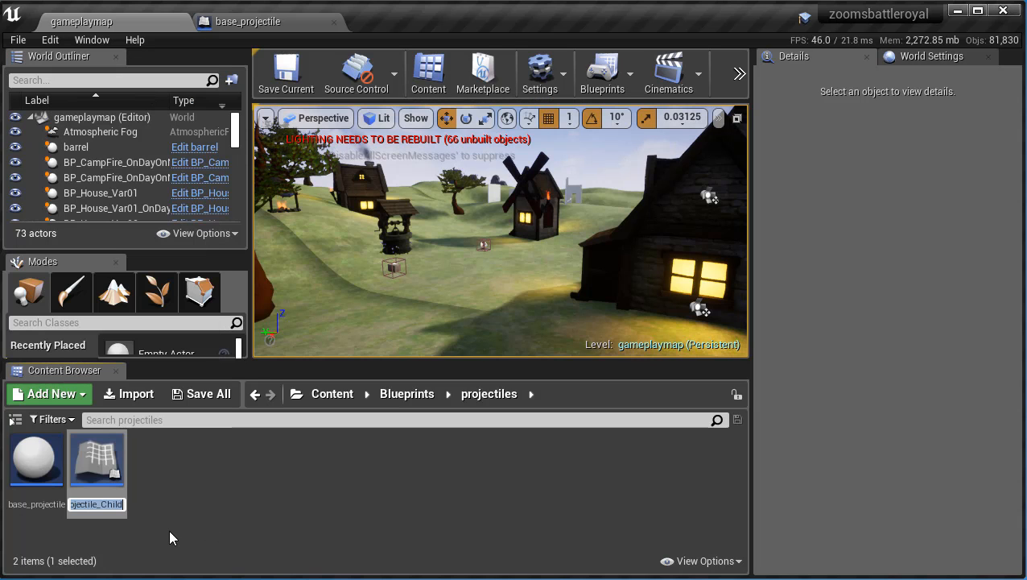
pyautogui.write('cart')
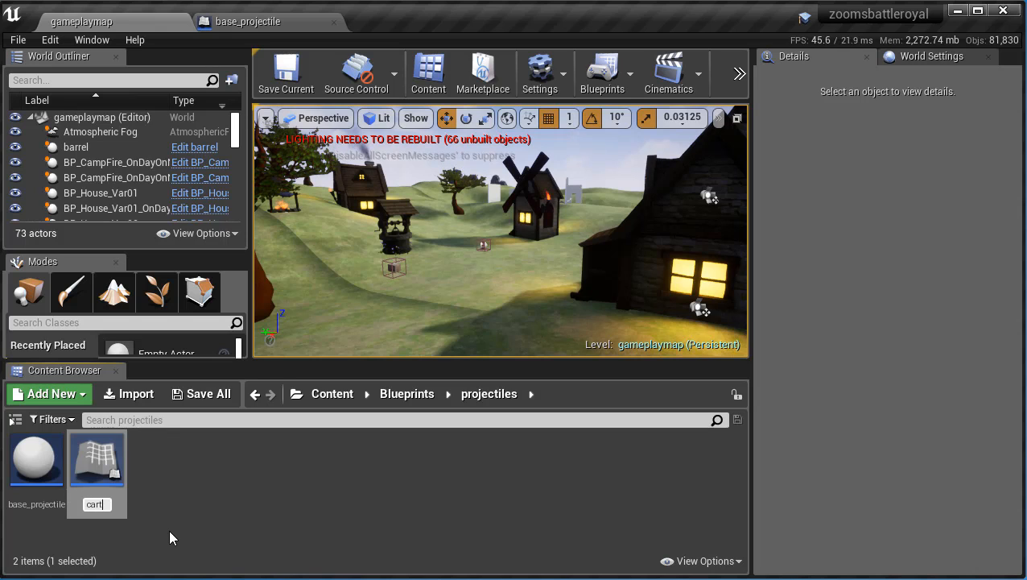
pyautogui.write('on')
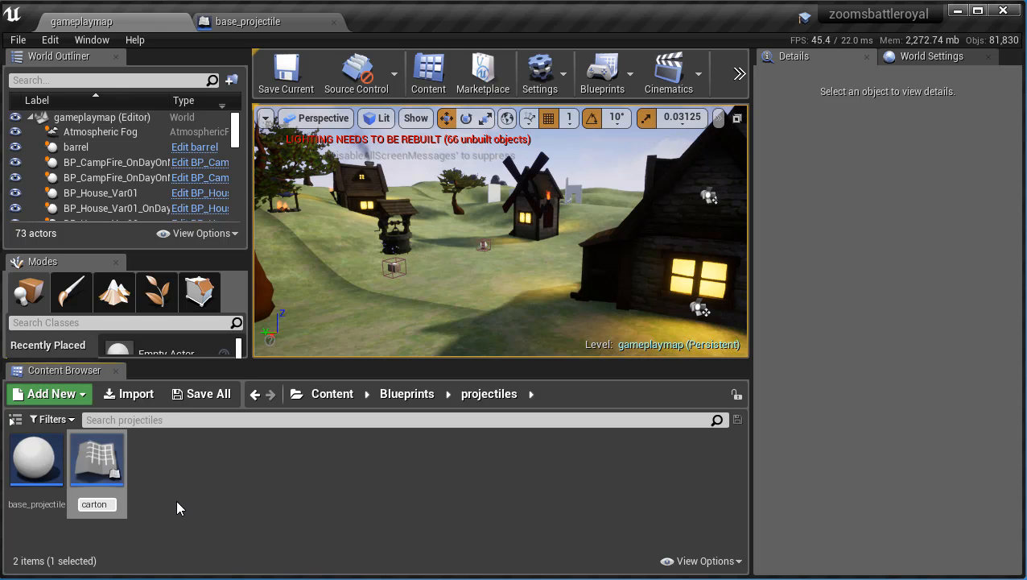
pyautogui.write('_pr')
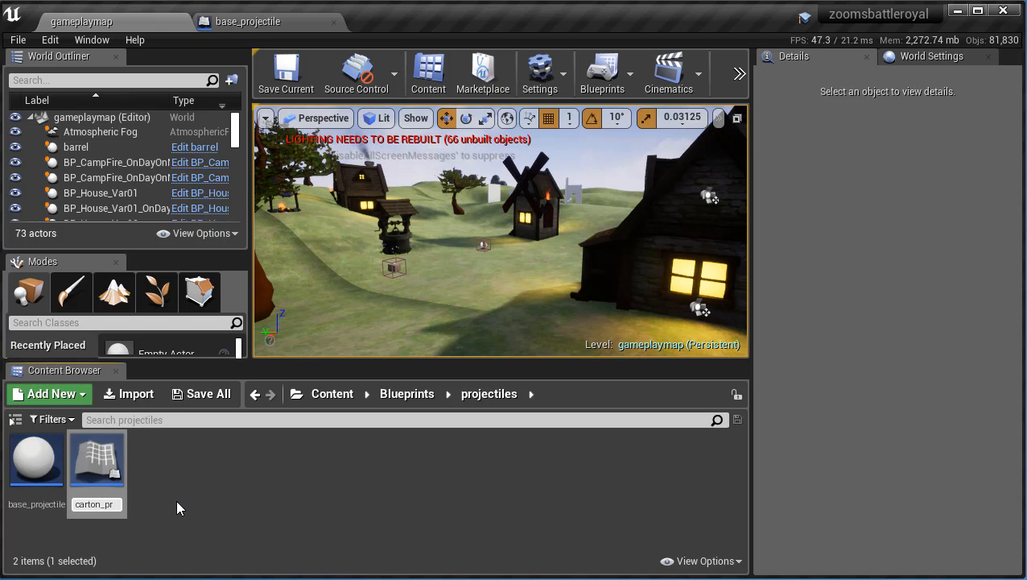
pyautogui.write('oject')
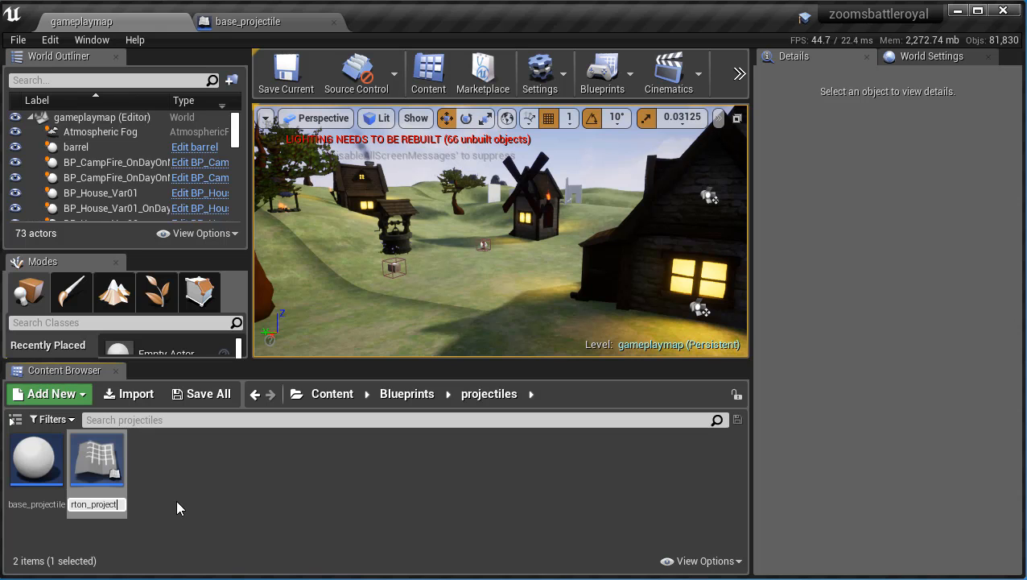
pyautogui.write('ile')
pyautogui.press('Return')
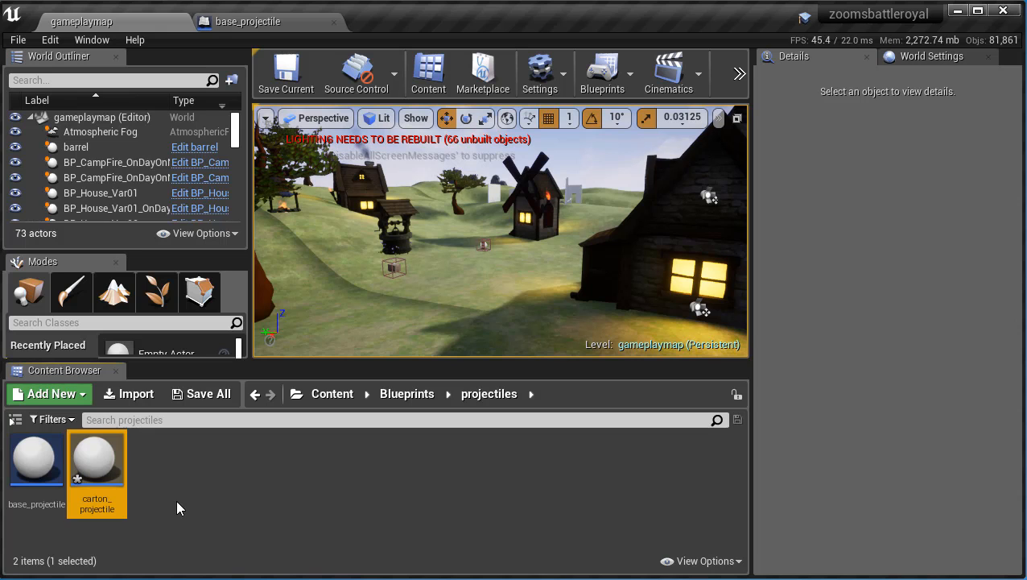
# Open carton_projectile and assign the SM_CartonBox01 mesh to its inherited StaticMesh component.
pyautogui.doubleClick(86, 445)
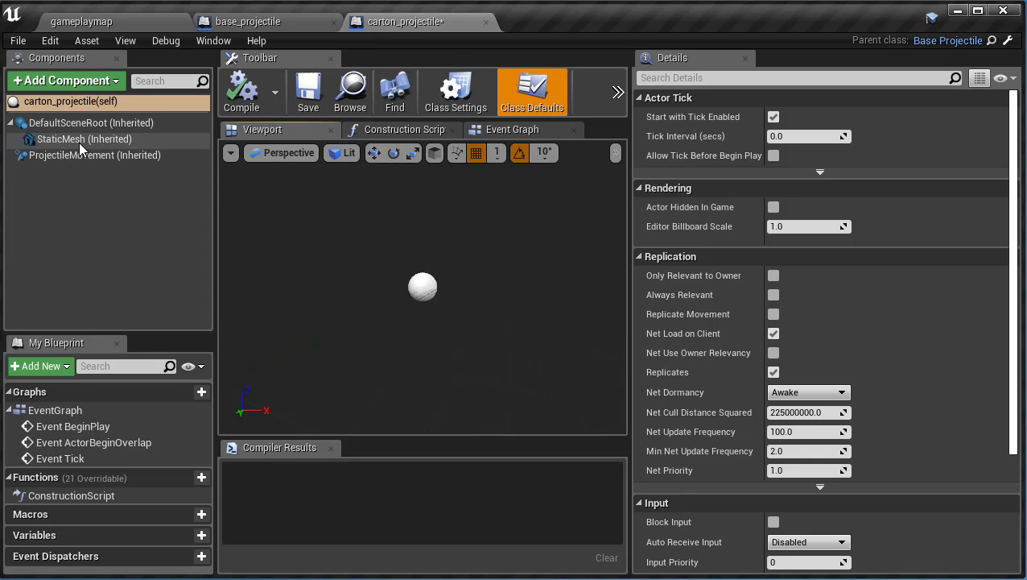
pyautogui.moveTo(79, 141)
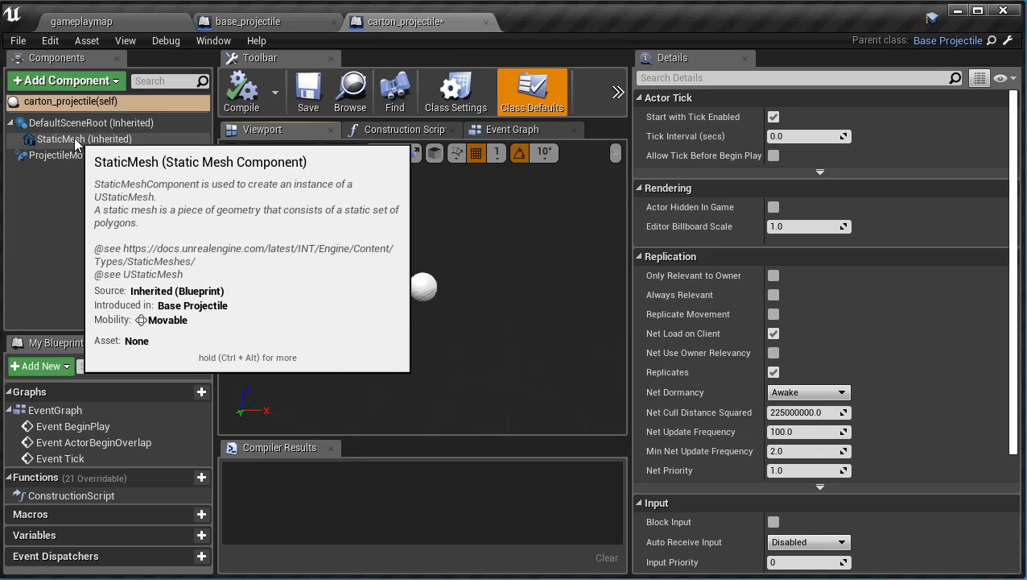
pyautogui.click(76, 140)
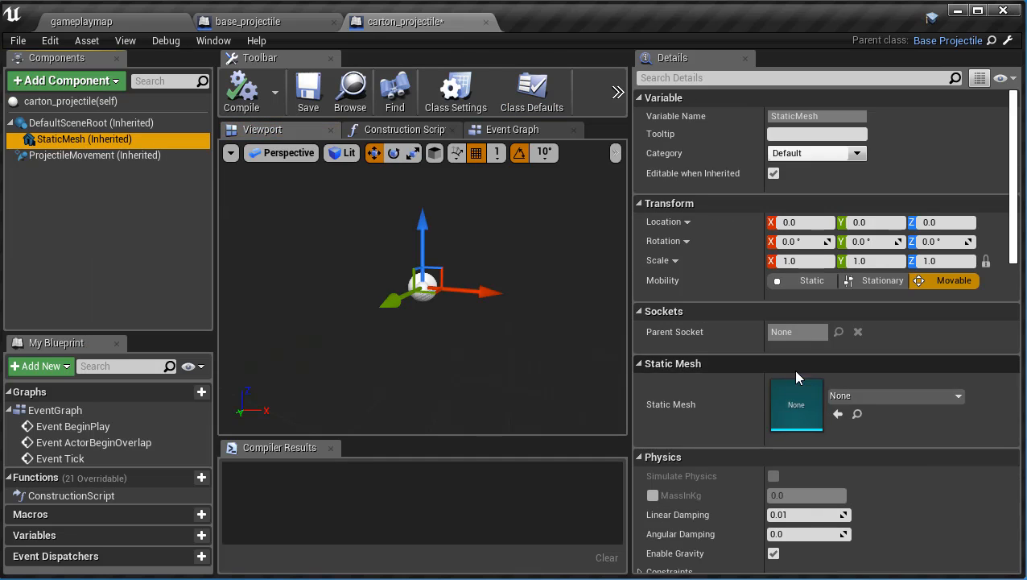
pyautogui.scroll(-4, 795, 375)
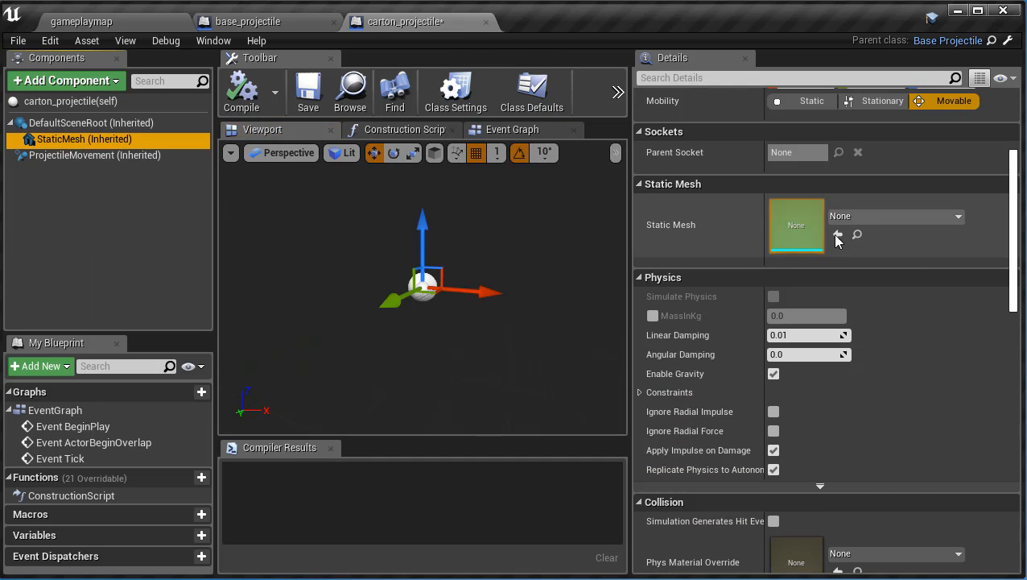
pyautogui.click(865, 216)
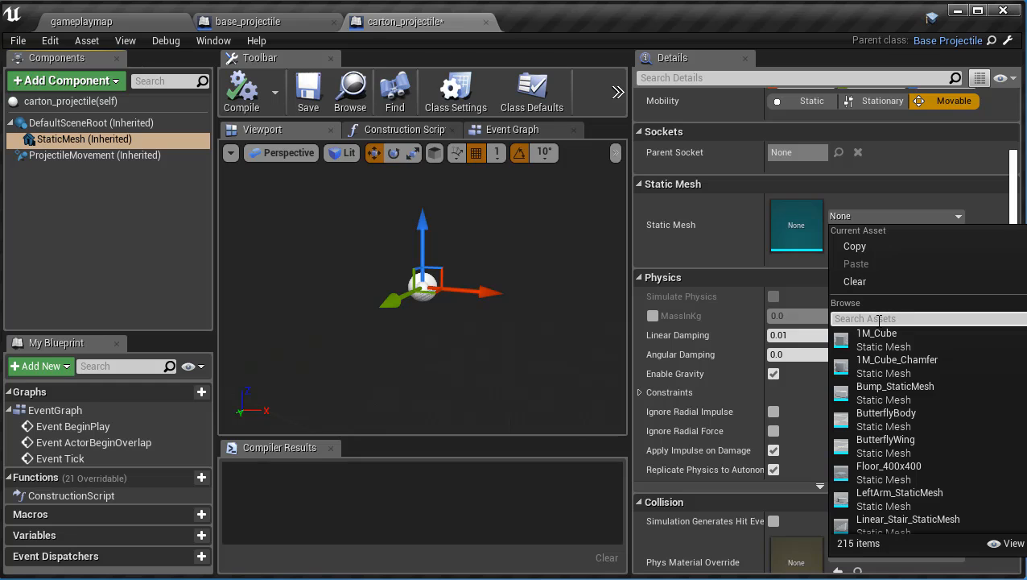
pyautogui.write('carton')
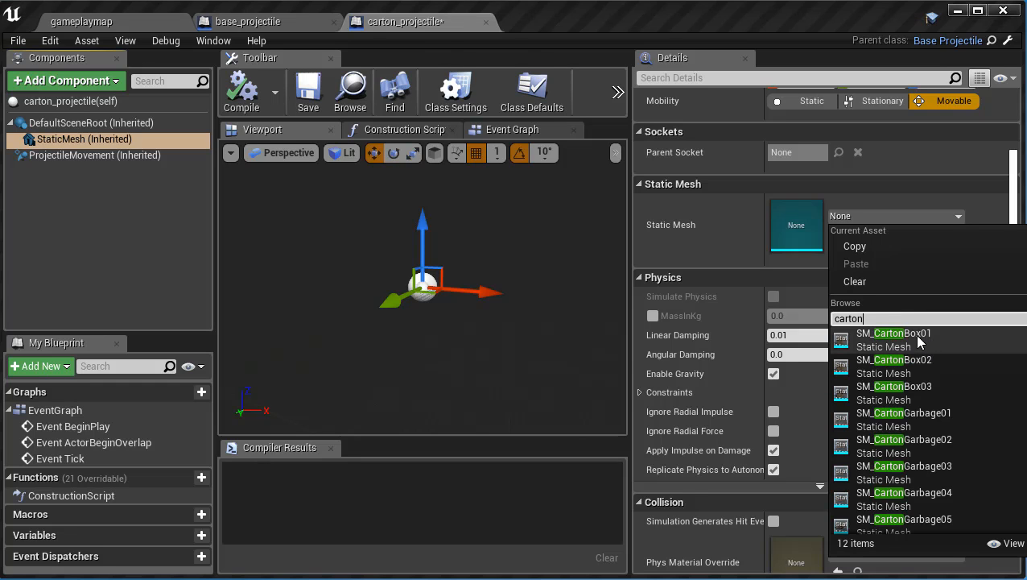
pyautogui.click(893, 337)
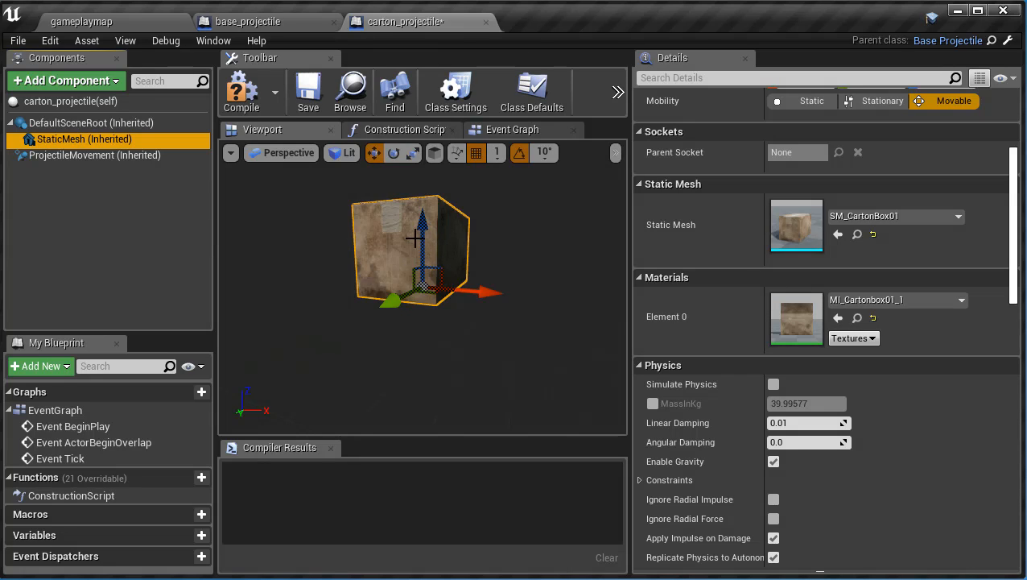
# Scale the carton box mesh down uniformly in the viewport to a smaller, throwable size.
pyautogui.click(411, 154)
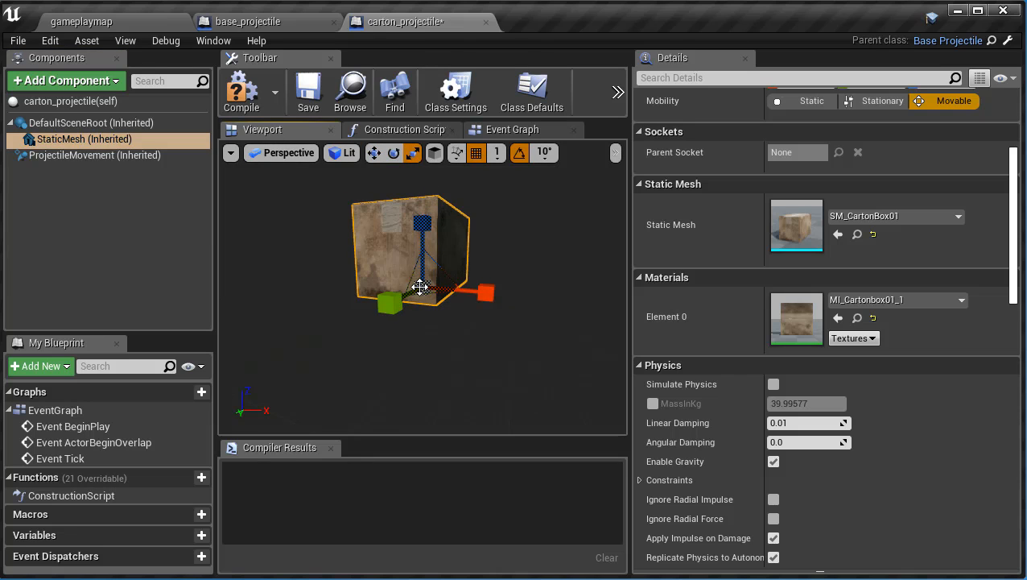
pyautogui.moveTo(467, 335); pyautogui.dragTo(426, 350)
pyautogui.moveTo(424, 284)
pyautogui.mouseDown()
pyautogui.moveTo(406, 319)
pyautogui.moveTo(422, 291)
pyautogui.moveTo(417, 301)
pyautogui.mouseUp()
pyautogui.moveTo(436, 352); pyautogui.dragTo(504, 335)
pyautogui.moveTo(432, 310); pyautogui.dragTo(433, 320)
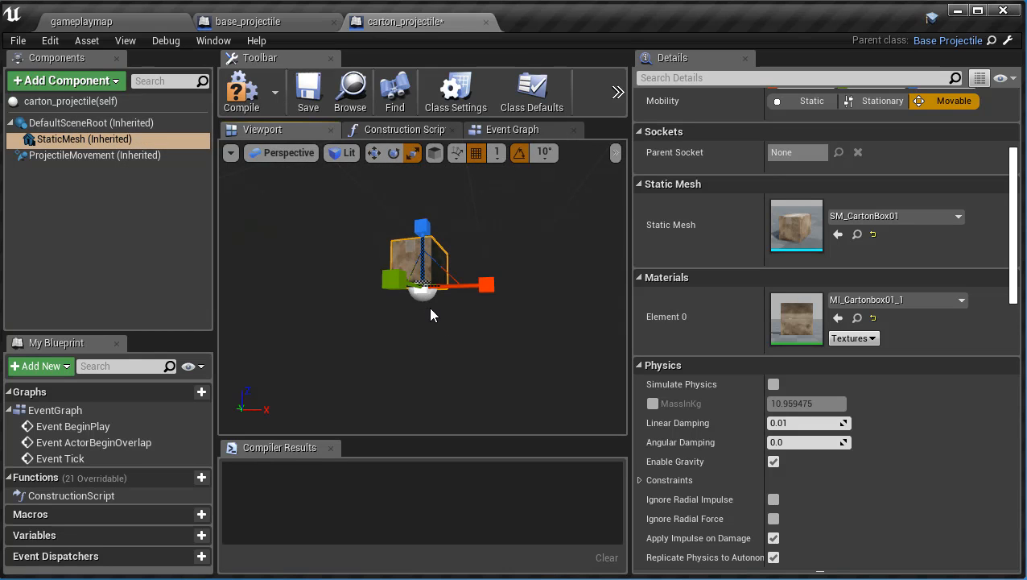
pyautogui.keyDown('alt'); pyautogui.moveTo(431, 309); pyautogui.dragTo(436, 346); pyautogui.keyUp('alt')
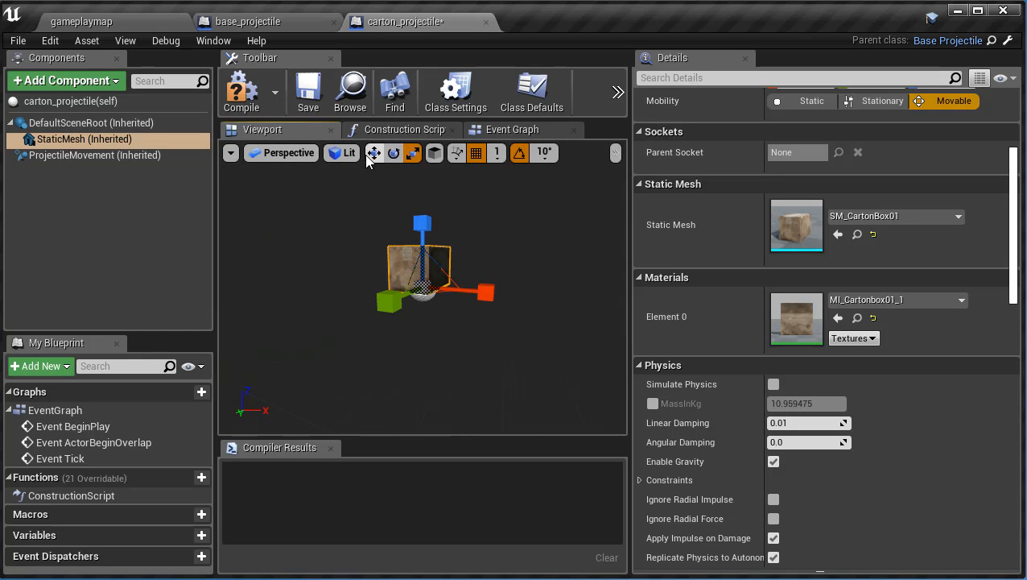
# Move the carton box mesh down about 13 units along Z to centre it on the scene root.
pyautogui.click(373, 152)
pyautogui.moveTo(424, 228); pyautogui.dragTo(424, 245)
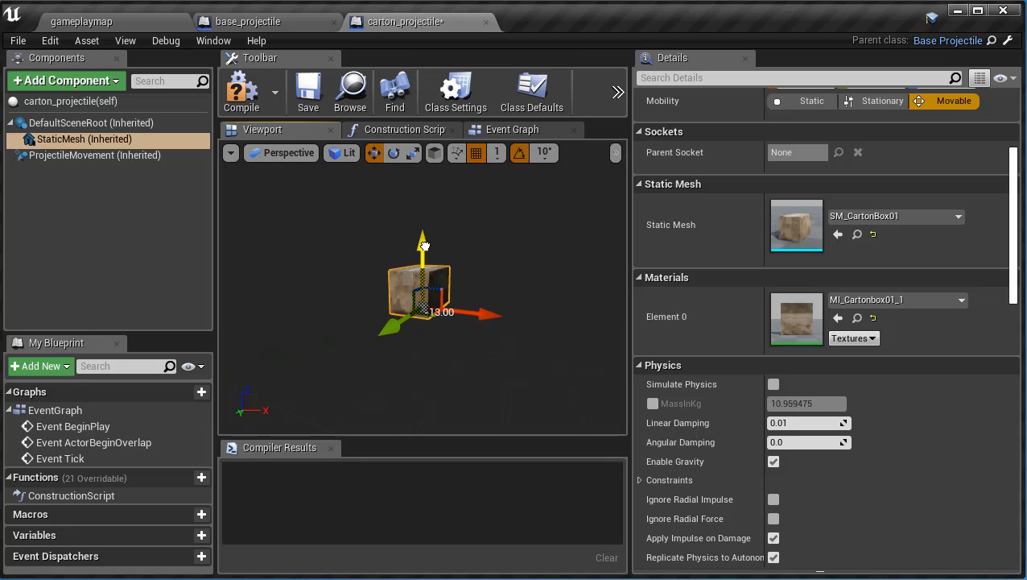
pyautogui.keyDown('alt'); pyautogui.moveTo(442, 386); pyautogui.dragTo(482, 389); pyautogui.keyUp('alt')
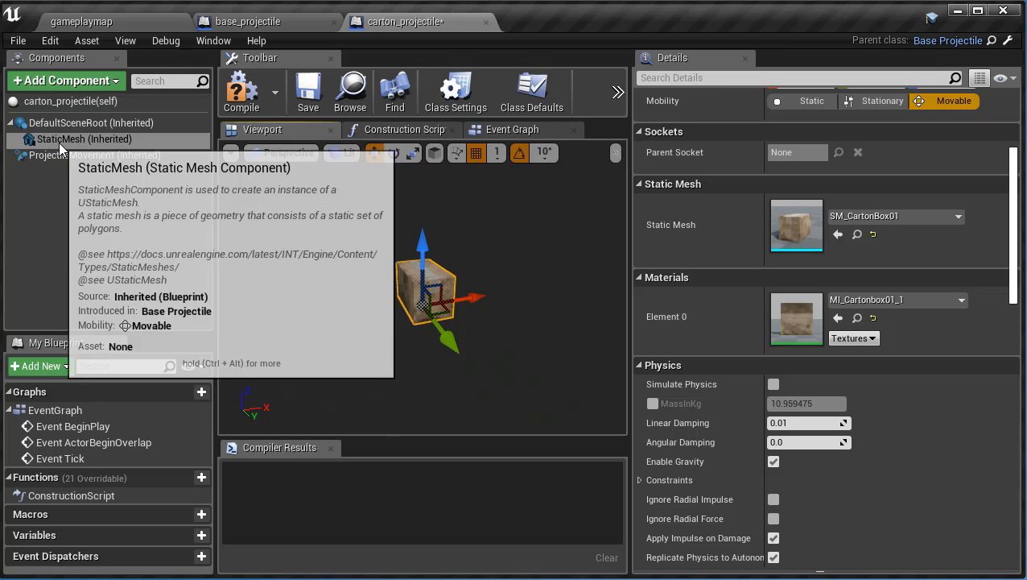
pyautogui.click(59, 142)
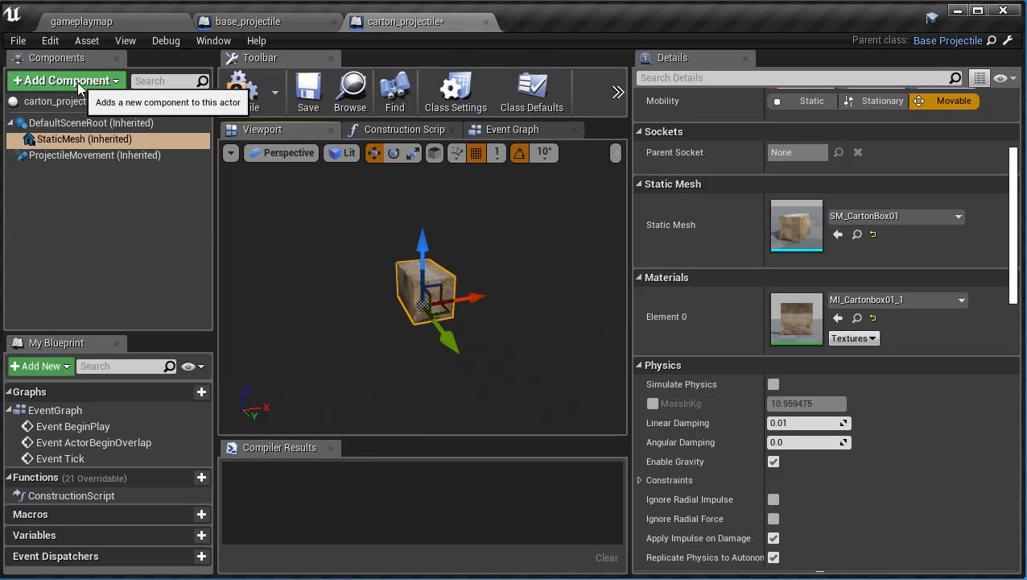
# Add a Box Collision component under the inherited DefaultSceneRoot of carton_projectile.
pyautogui.click(81, 125)
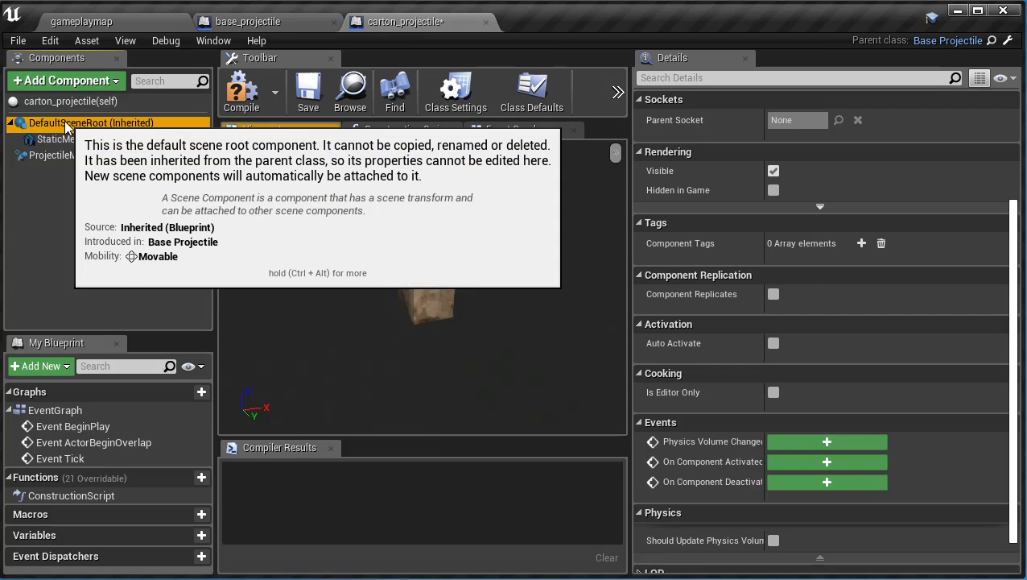
pyautogui.click(82, 83)
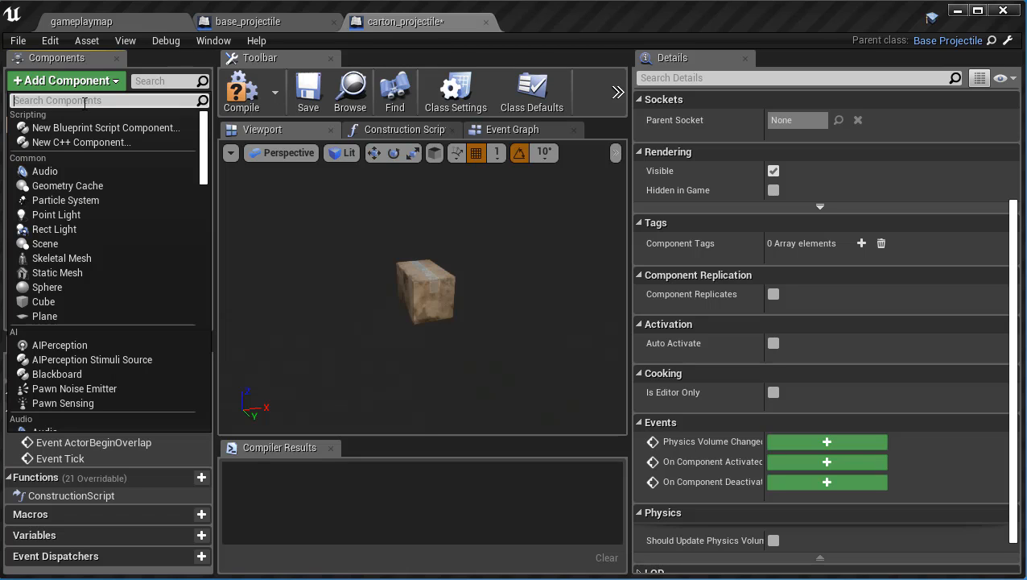
pyautogui.write('collision')
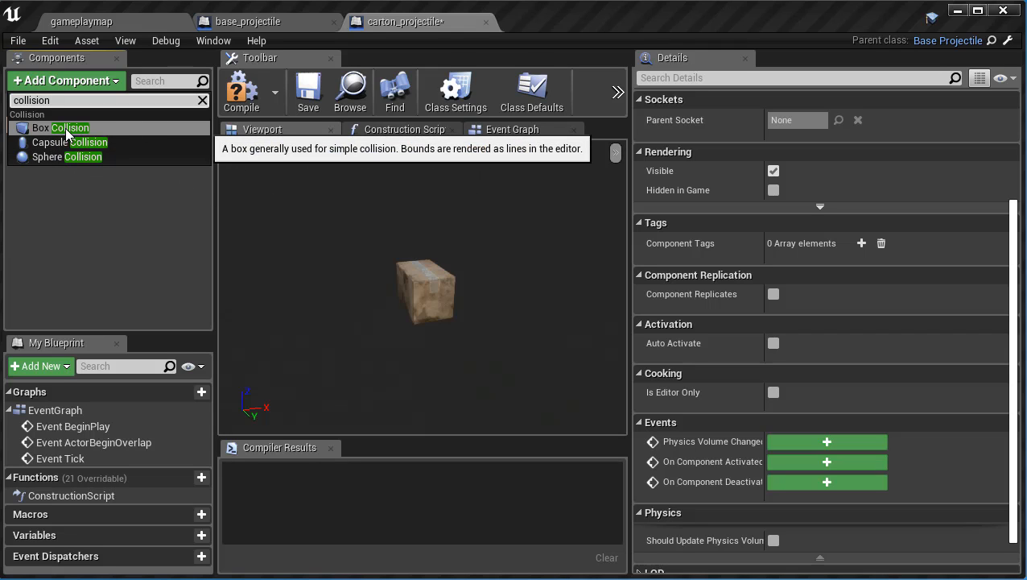
pyautogui.click(66, 129)
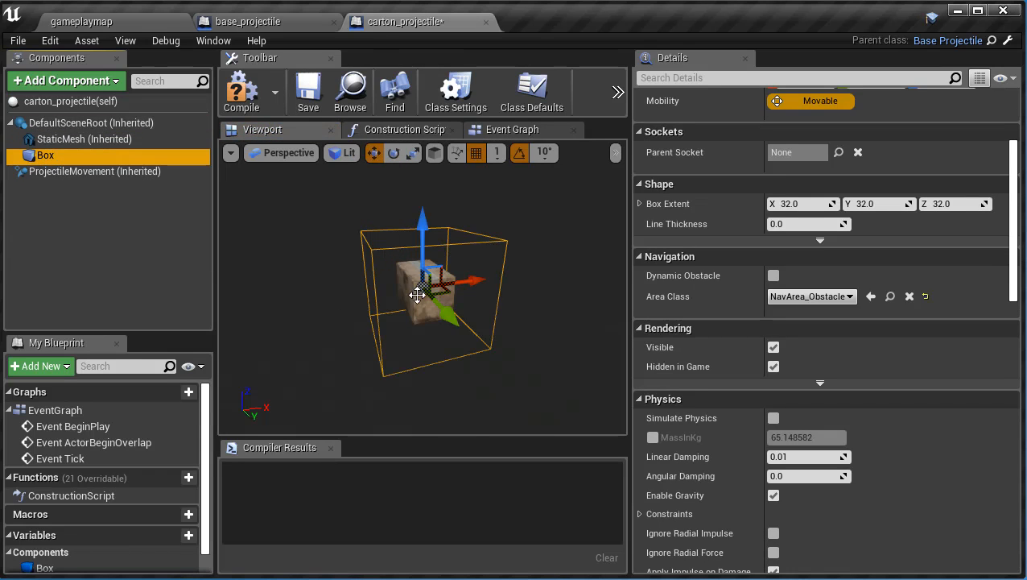
# Scale the Box collision down uniformly and widen it slightly along Y so it fits closely around the carton mesh.
pyautogui.keyDown('alt'); pyautogui.moveTo(309, 314); pyautogui.dragTo(359, 291); pyautogui.keyUp('alt')
pyautogui.click(412, 153)
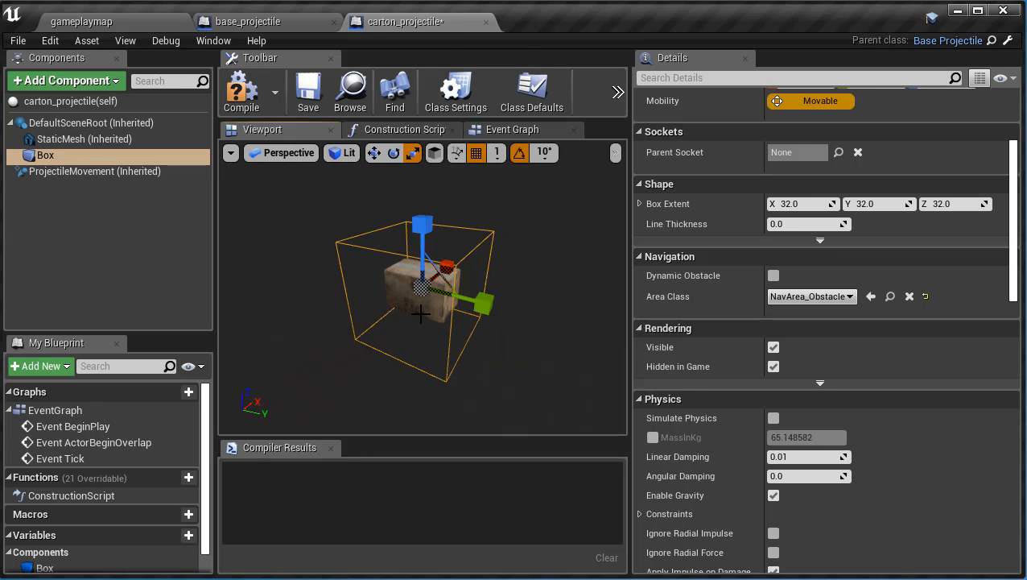
pyautogui.keyDown('alt'); pyautogui.moveTo(488, 355); pyautogui.dragTo(703, 287); pyautogui.keyUp('alt')
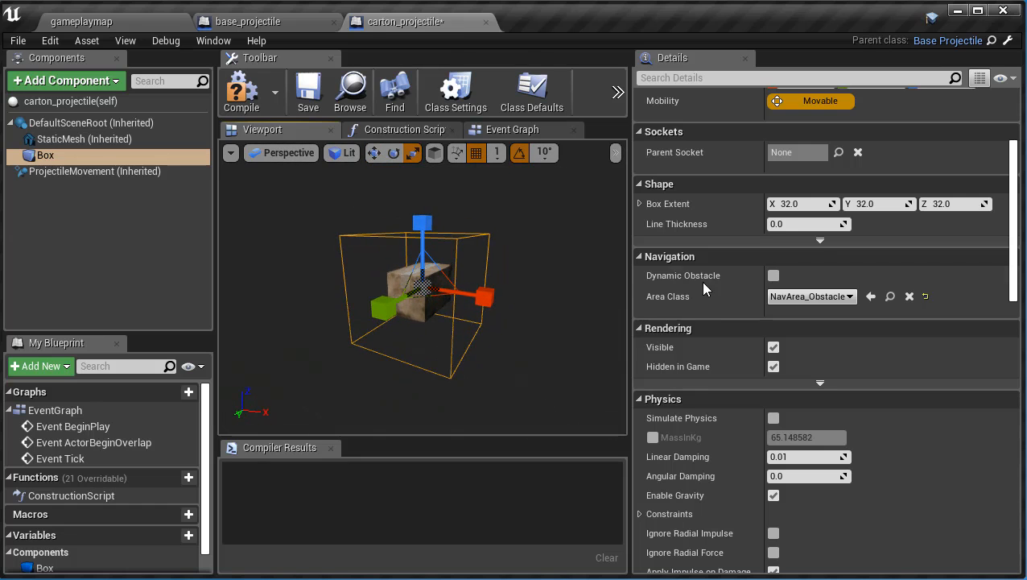
pyautogui.moveTo(419, 281); pyautogui.dragTo(400, 300)
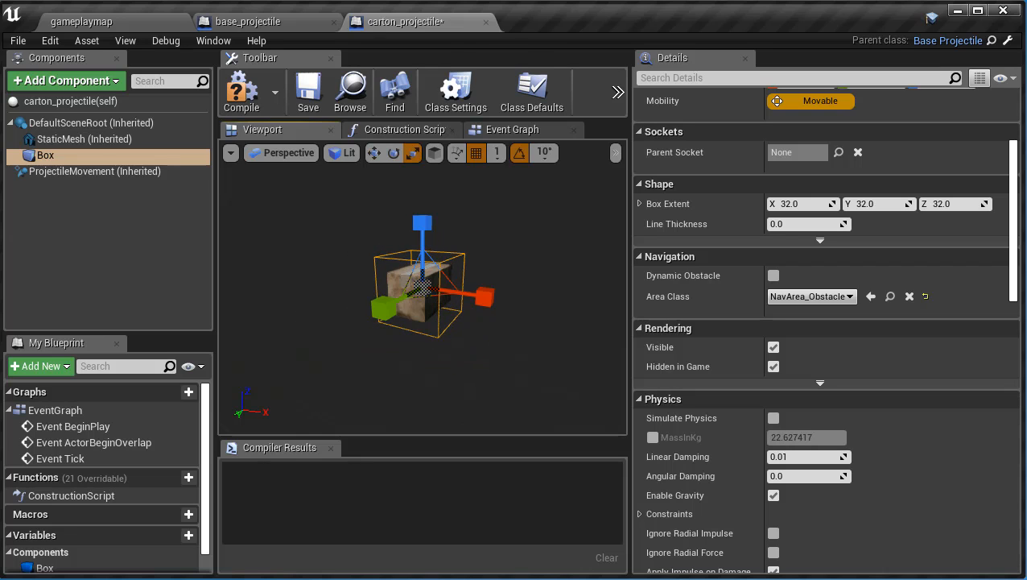
pyautogui.keyDown('alt'); pyautogui.moveTo(257, 173); pyautogui.dragTo(479, 171); pyautogui.keyUp('alt')
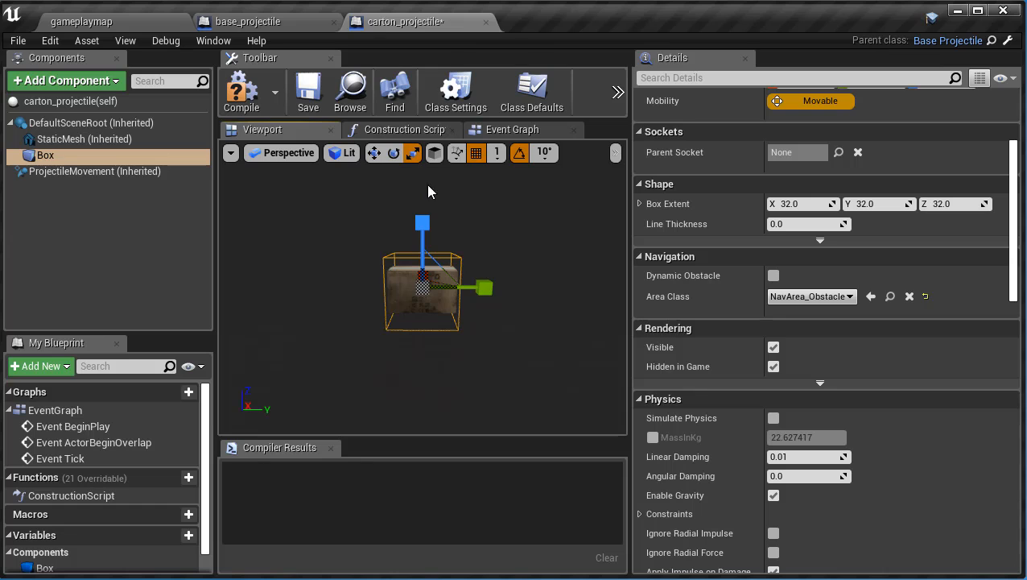
pyautogui.moveTo(484, 288); pyautogui.dragTo(501, 288)
pyautogui.keyDown('alt'); pyautogui.moveTo(519, 367); pyautogui.dragTo(409, 372); pyautogui.keyUp('alt')
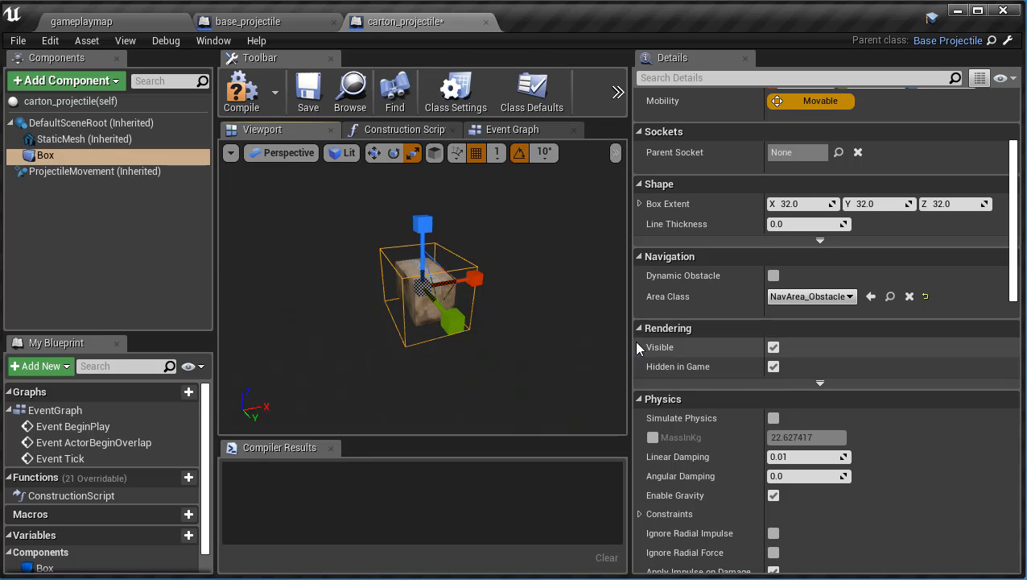
# Set the Box collision's Can Character Step Up On option to No.
pyautogui.scroll(-5, 839, 358)
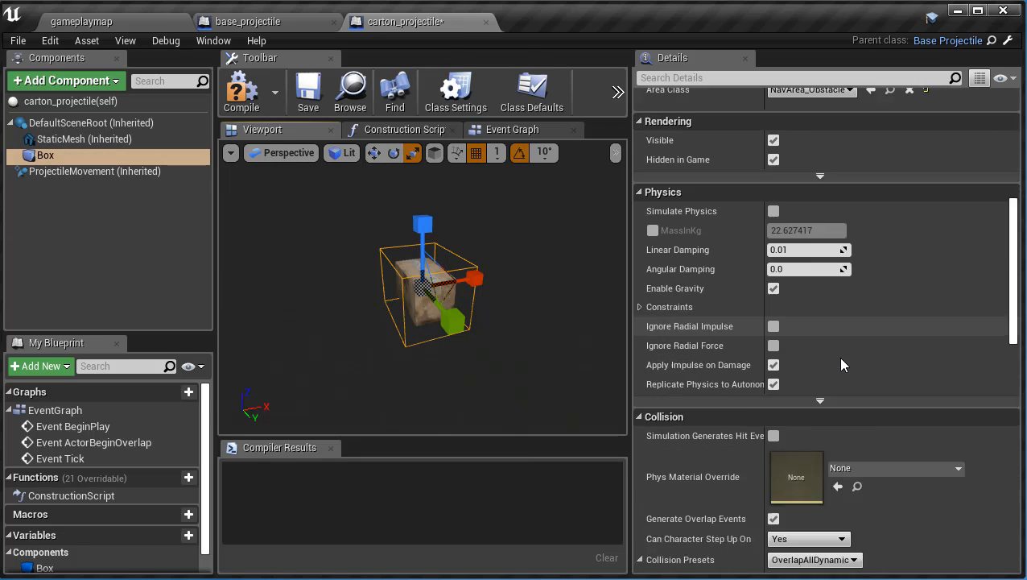
pyautogui.scroll(-5, 840, 365)
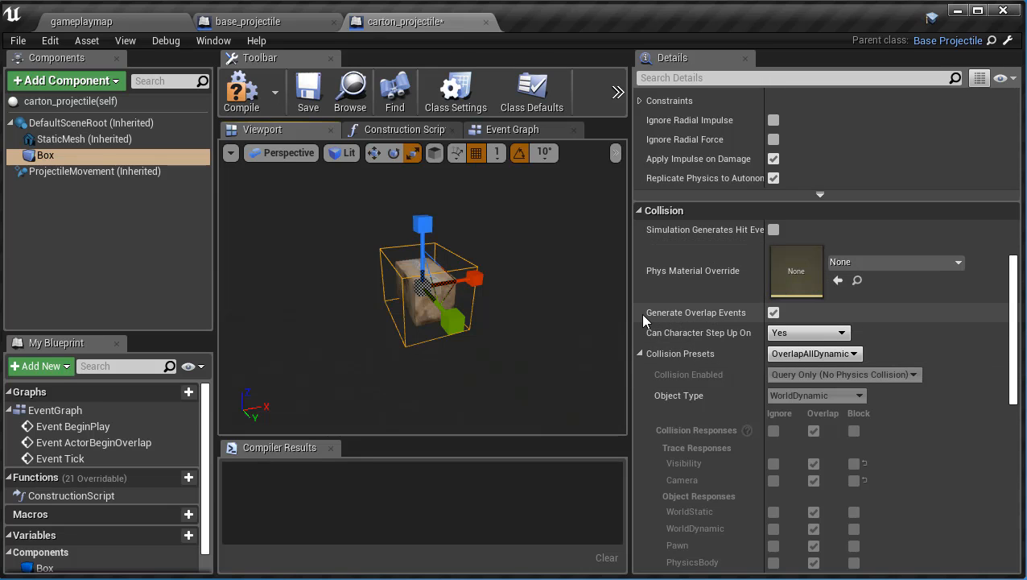
pyautogui.click(801, 333)
pyautogui.click(793, 362)
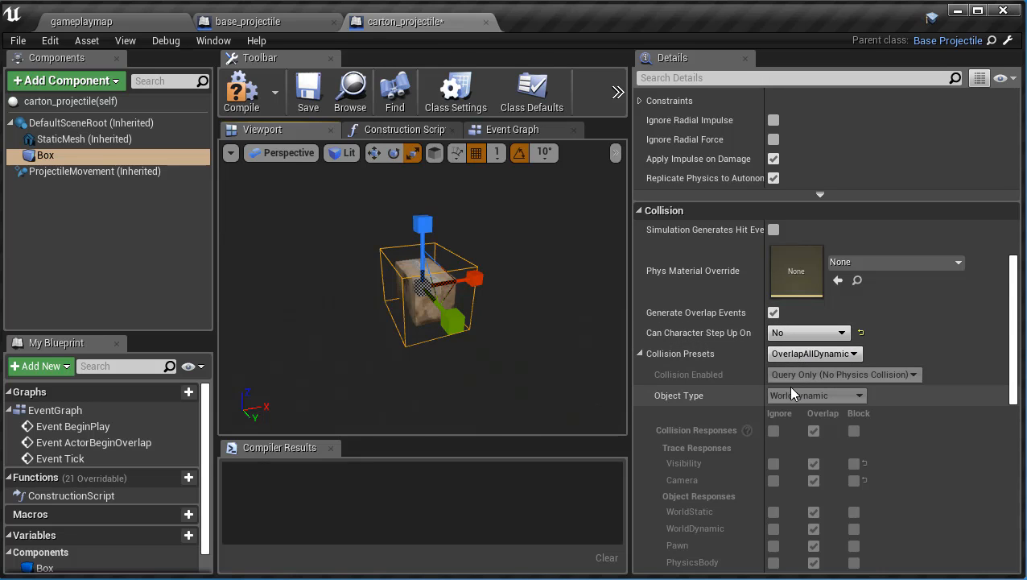
# Switch the Box's collision preset to Custom and set Collision Enabled to Collision Enabled (Query and Physics).
pyautogui.click(640, 354)
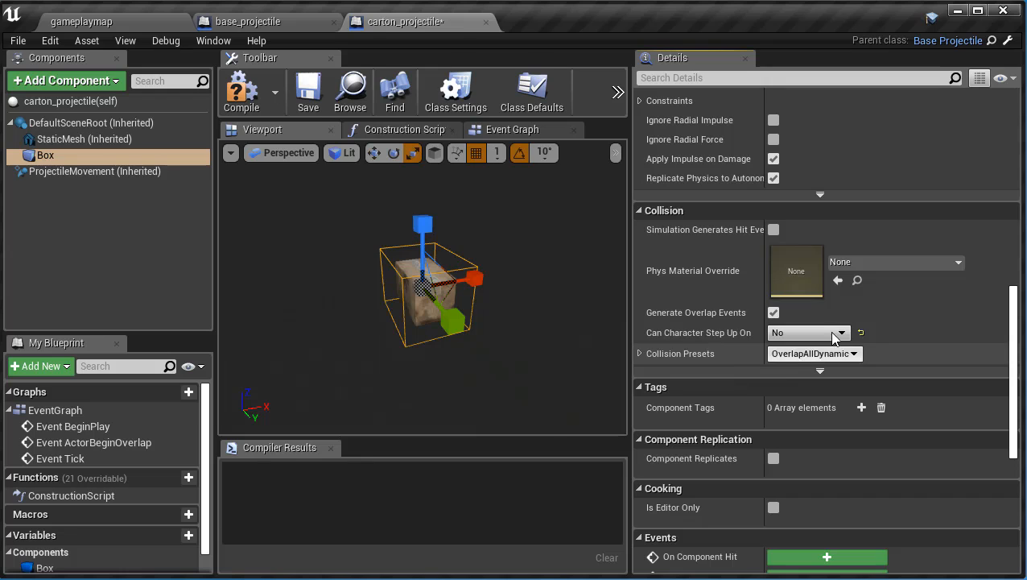
pyautogui.click(817, 355)
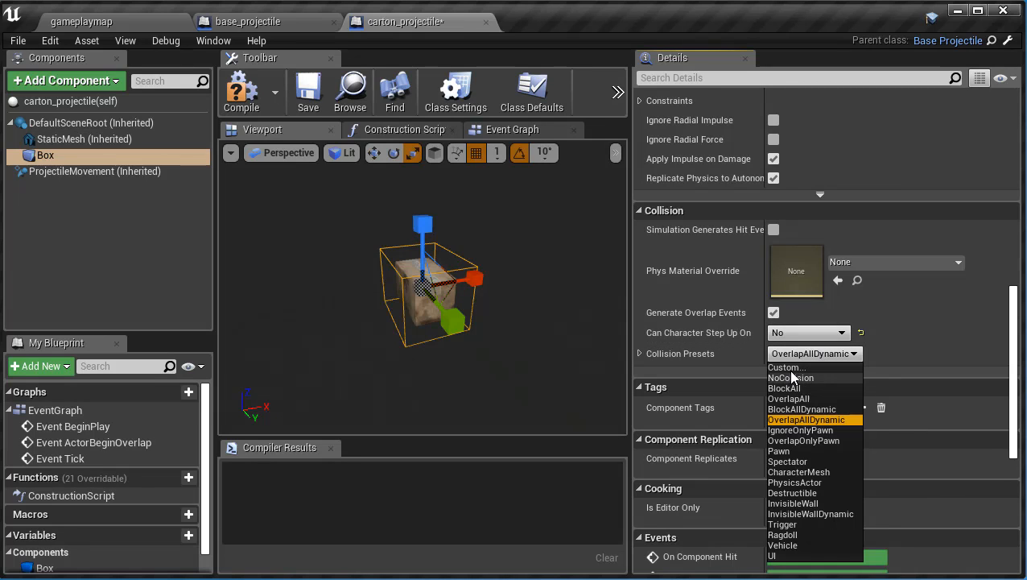
pyautogui.click(786, 367)
pyautogui.scroll(-2, 742, 310)
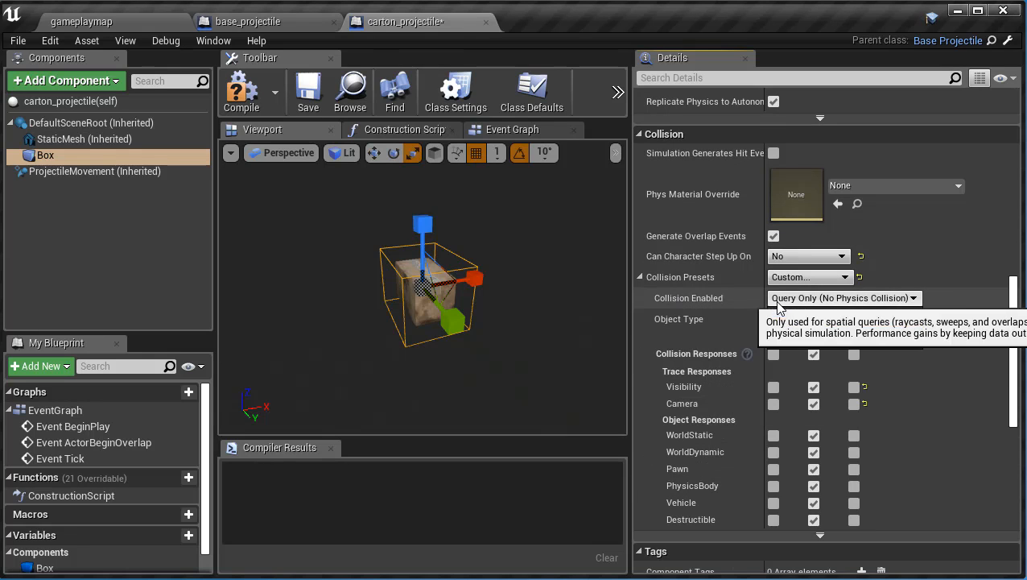
pyautogui.click(777, 301)
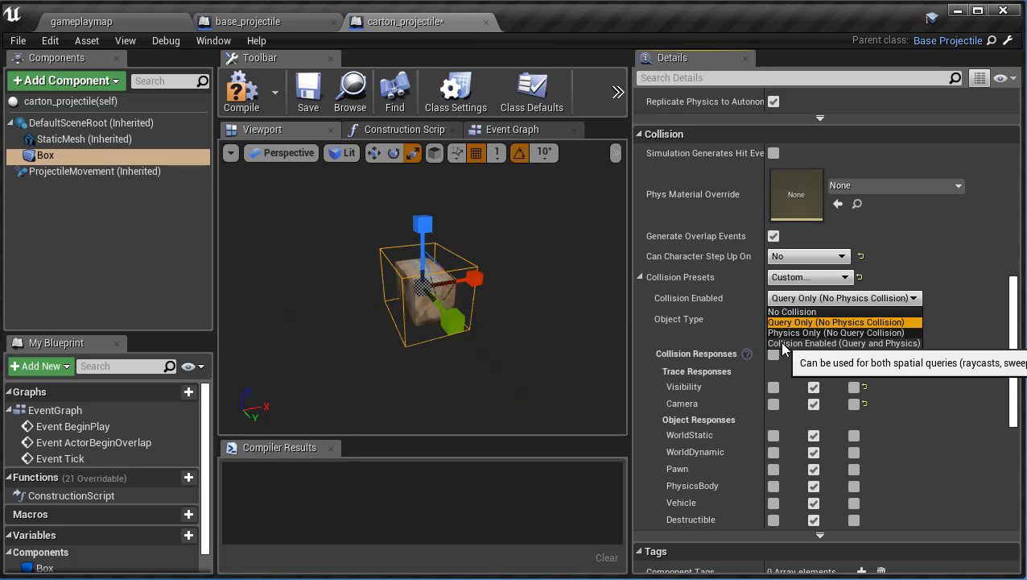
pyautogui.click(782, 343)
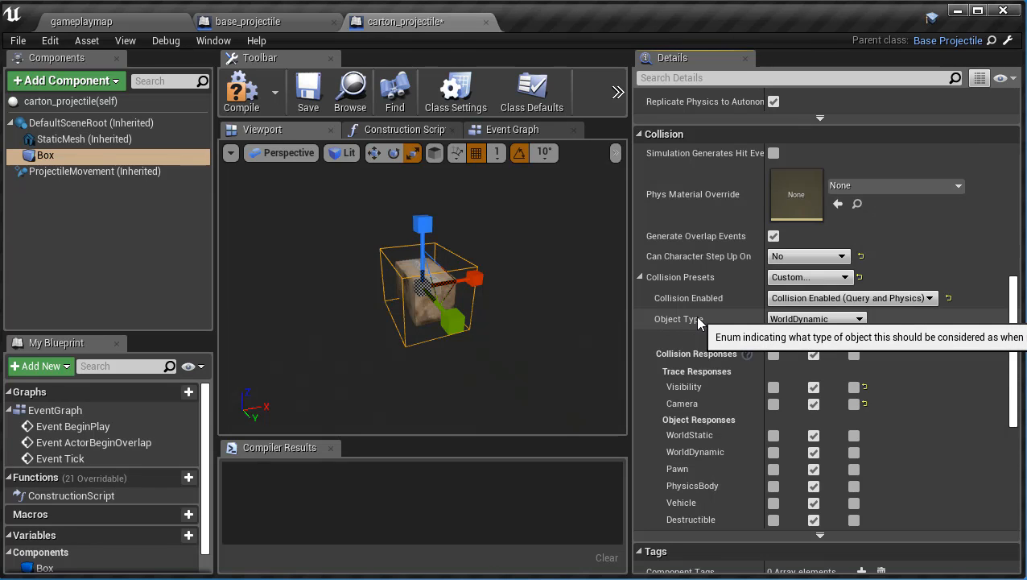
# Set the Box's collision responses to Block for all channels except Overlap for WorldStatic and Pawn and Ignore for WorldDynamic.
pyautogui.scroll(-2, 698, 322)
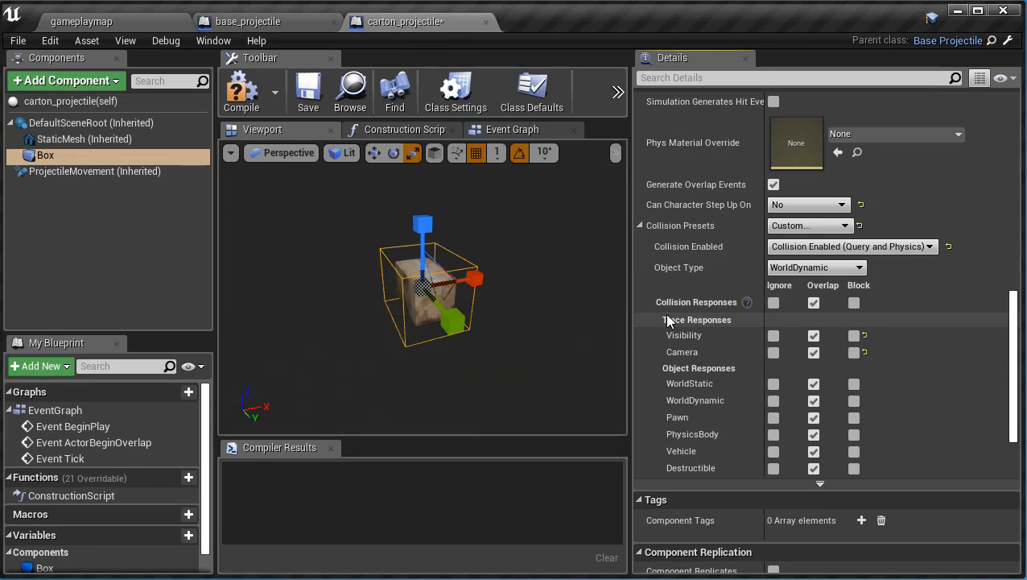
pyautogui.scroll(-1, 898, 304)
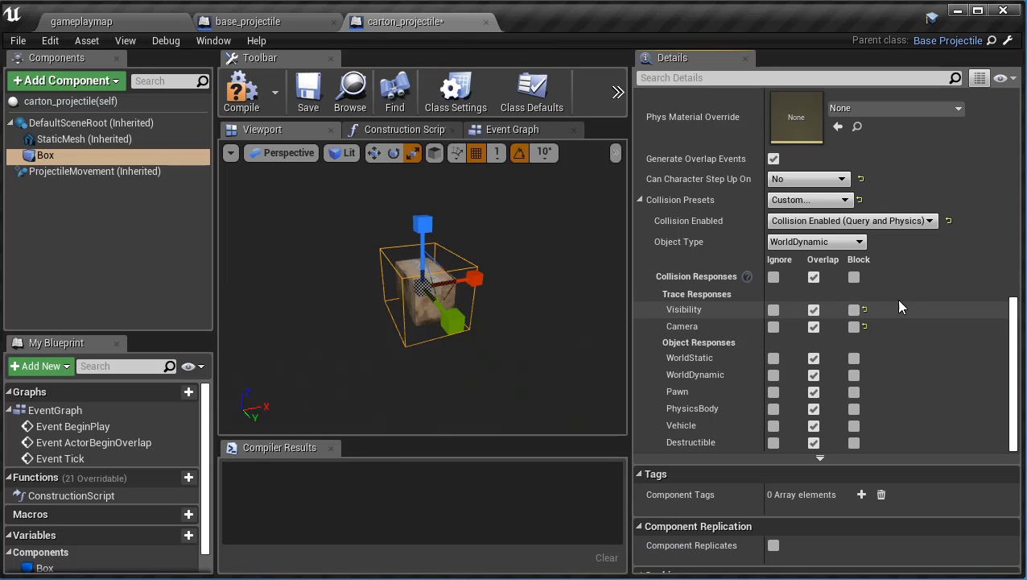
pyautogui.click(854, 277)
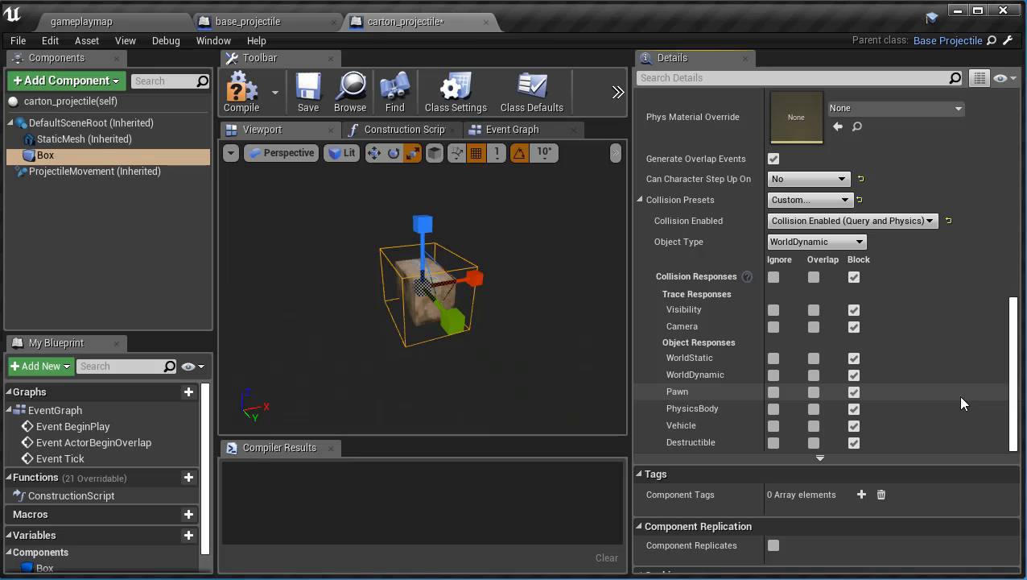
pyautogui.click(813, 358)
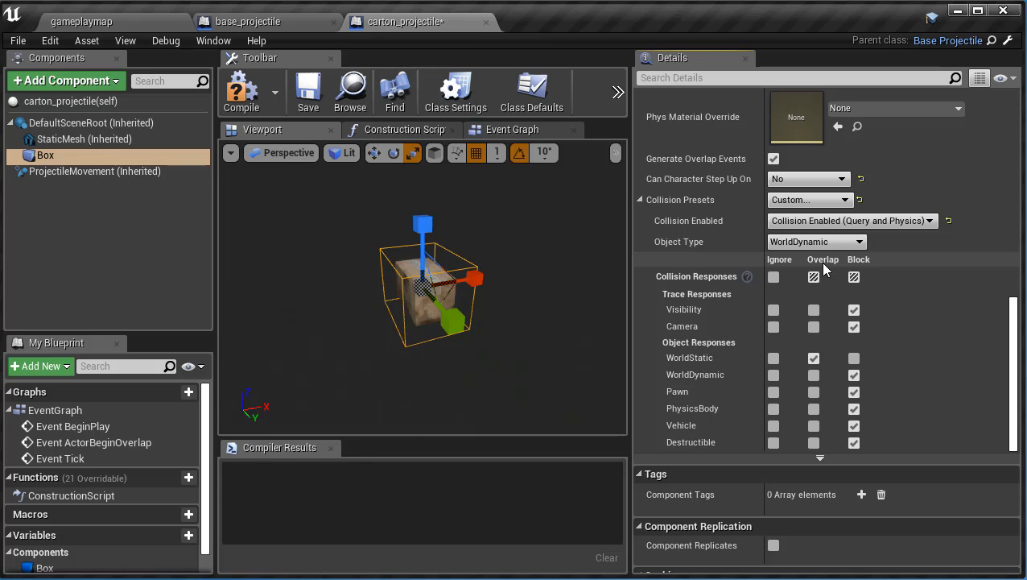
pyautogui.click(813, 357)
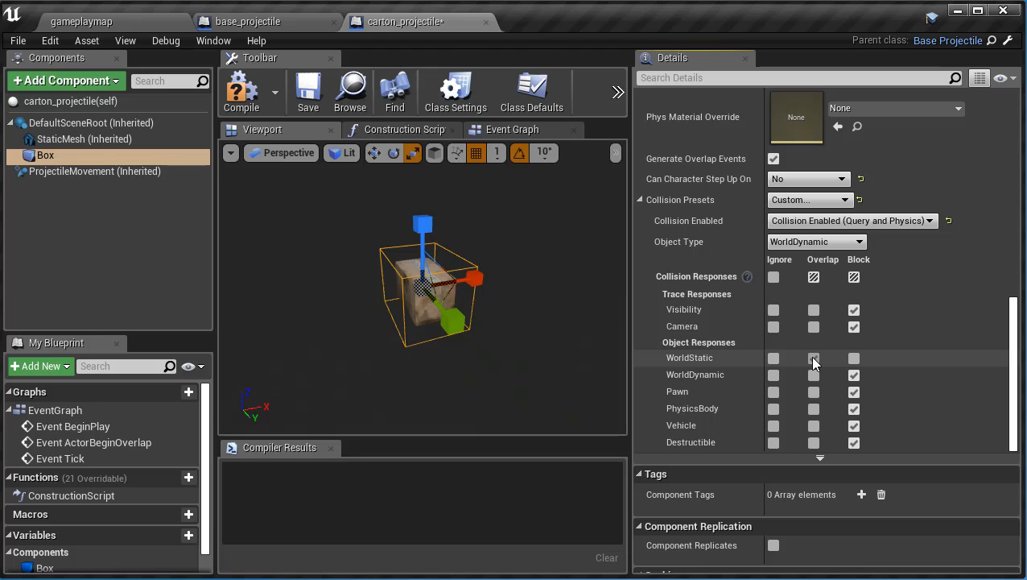
pyautogui.click(771, 374)
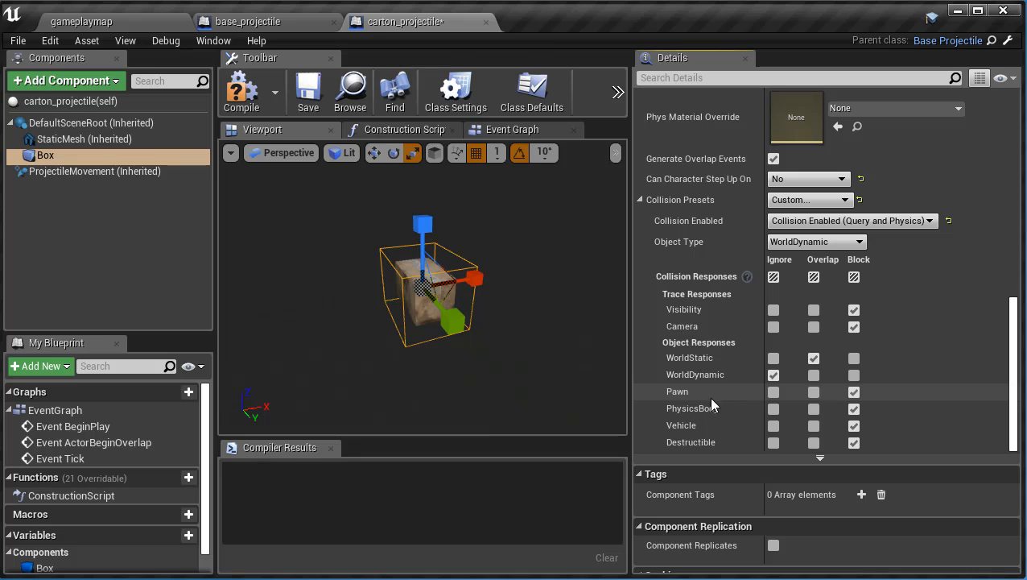
pyautogui.click(813, 392)
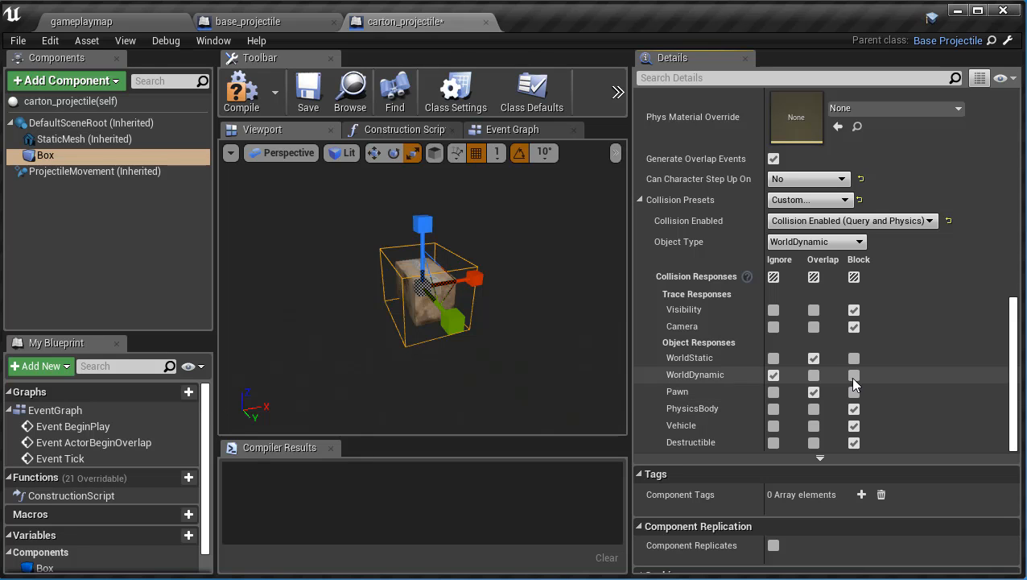
pyautogui.scroll(4, 869, 380)
pyautogui.scroll(-12, 895, 385)
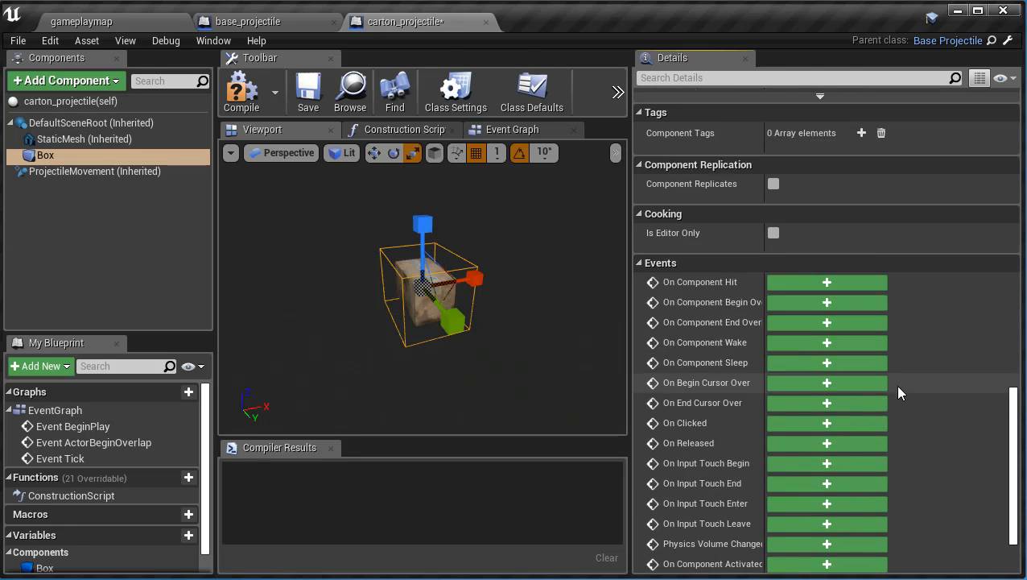
pyautogui.scroll(7, 895, 385)
# Set the Initial Speed of the inherited ProjectileMovement component to 3000.
pyautogui.click(94, 172)
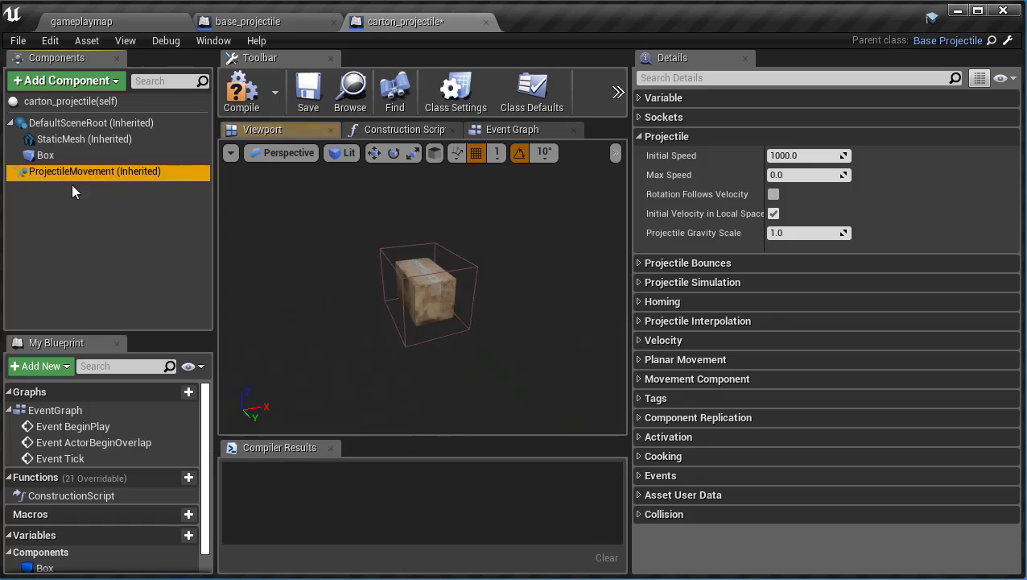
pyautogui.click(782, 155)
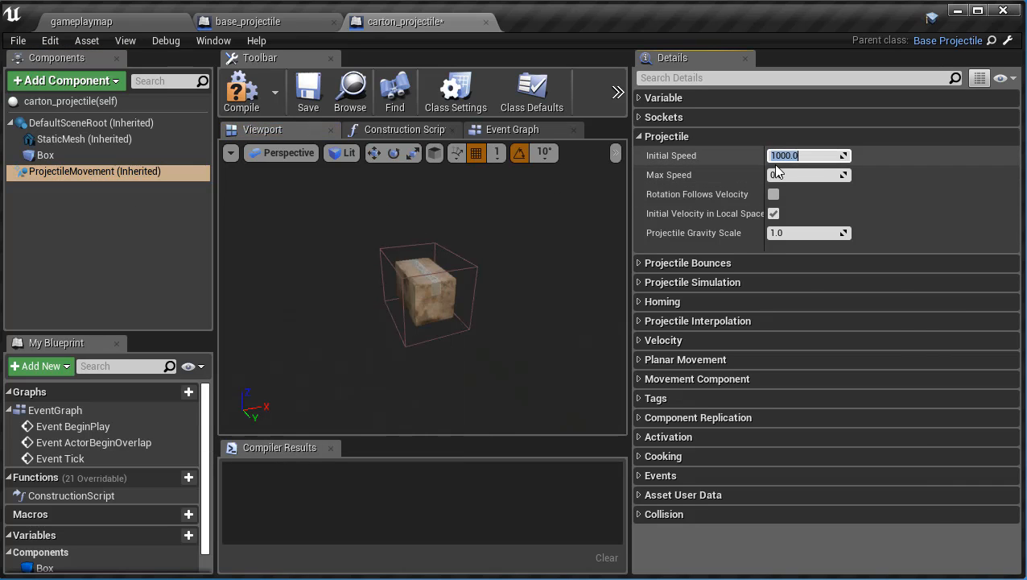
pyautogui.write('10000')
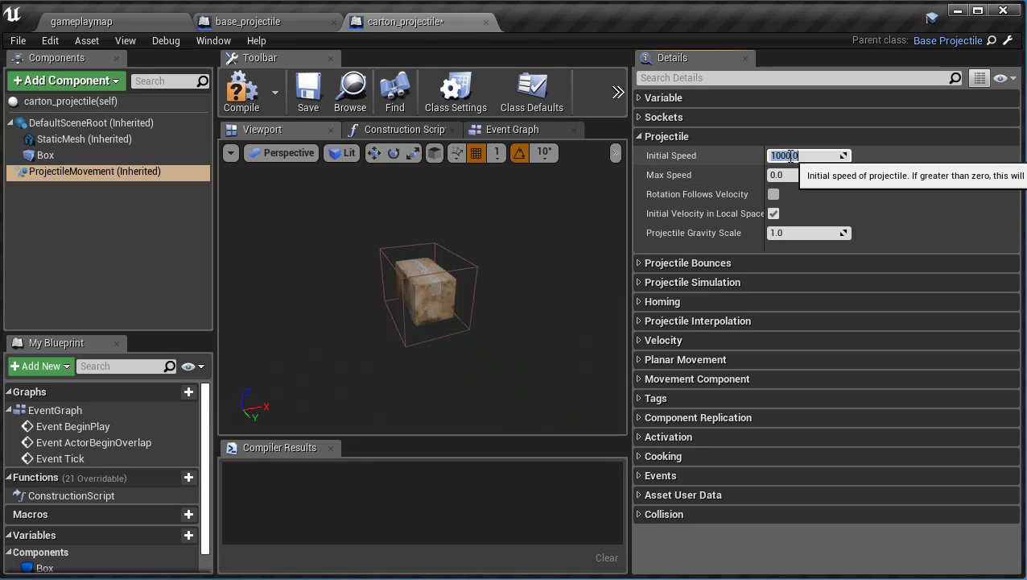
pyautogui.write('3000')
pyautogui.press('Return')
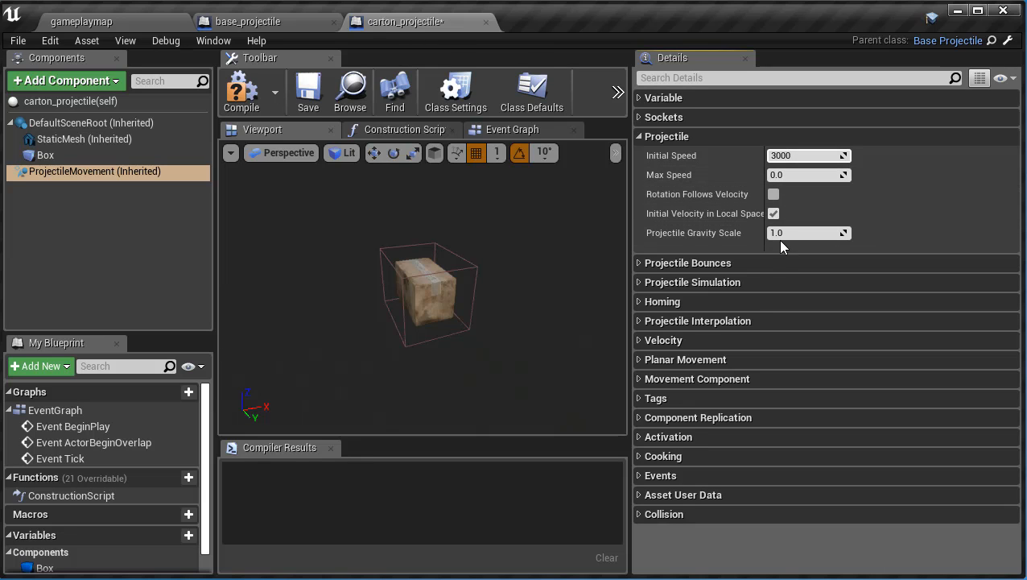
pyautogui.click(779, 158)
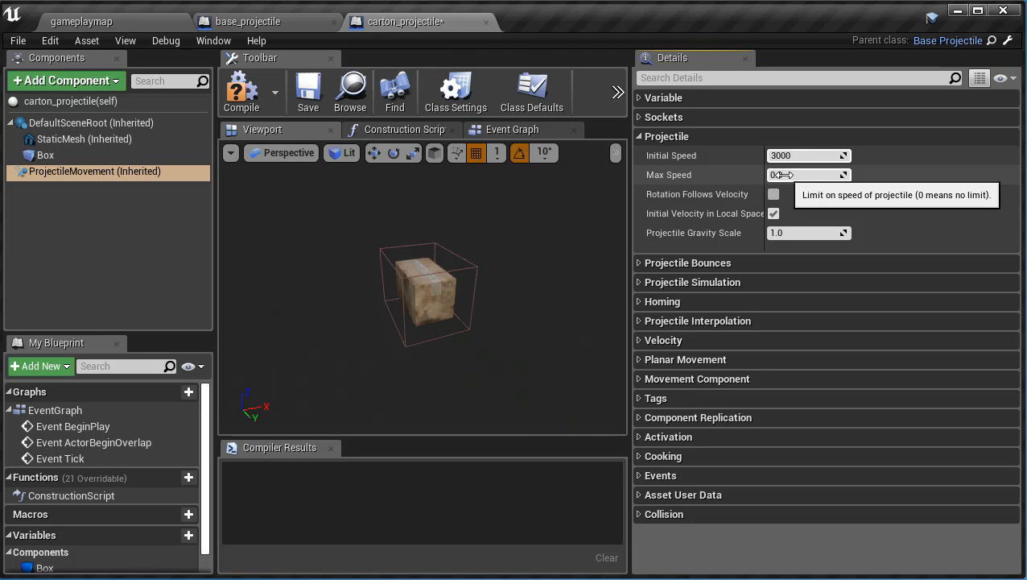
# Set the ProjectileMovement's Projectile Gravity Scale to 0, and compile and save carton_projectile.
pyautogui.click(798, 232)
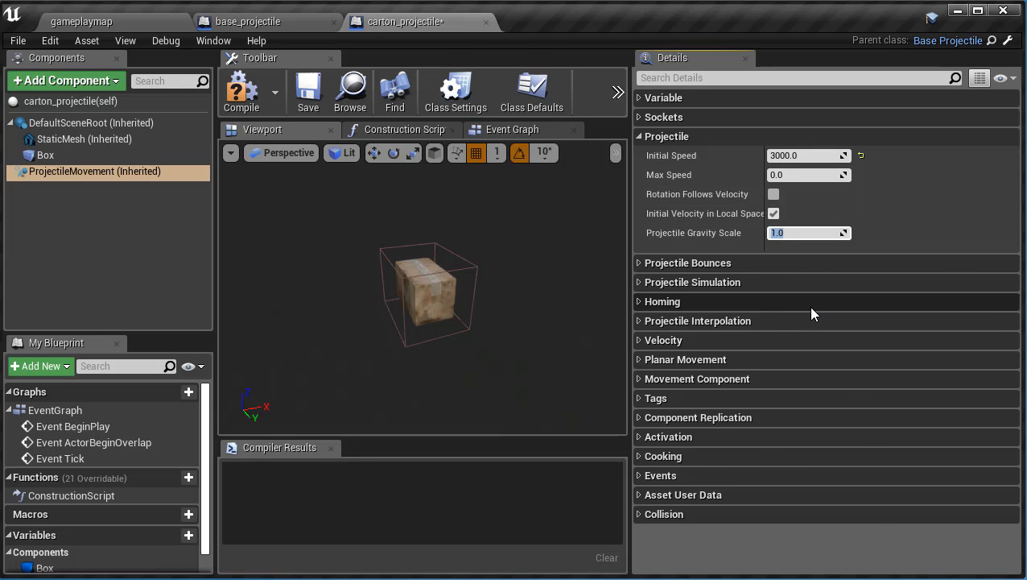
pyautogui.write('0')
pyautogui.press('Return')
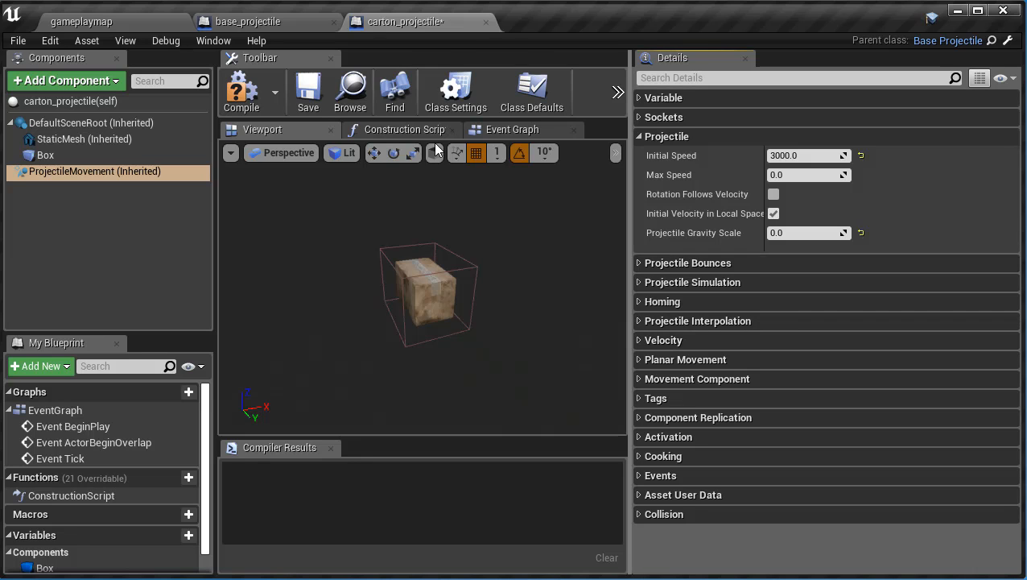
pyautogui.click(242, 94)
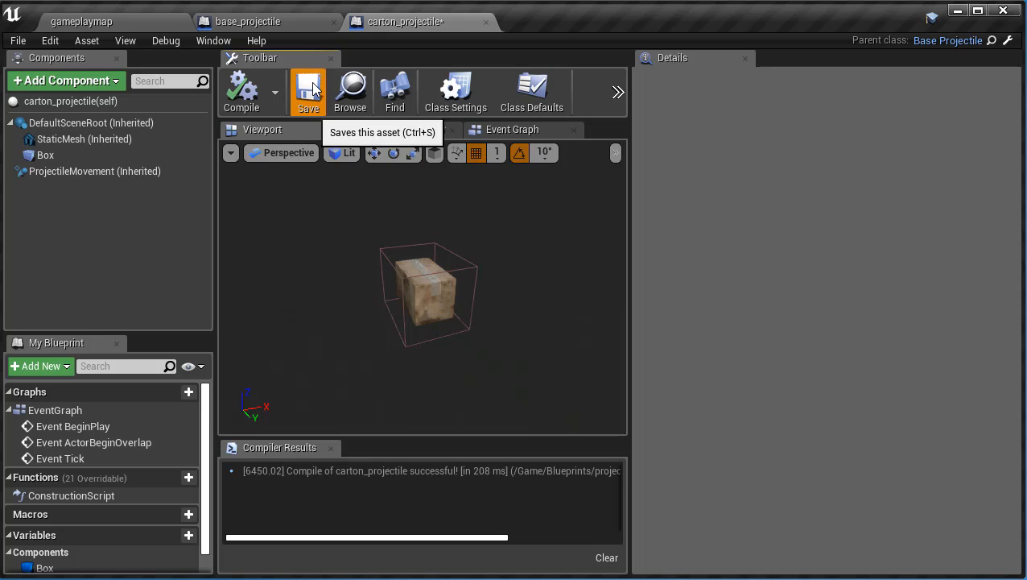
pyautogui.click(311, 91)
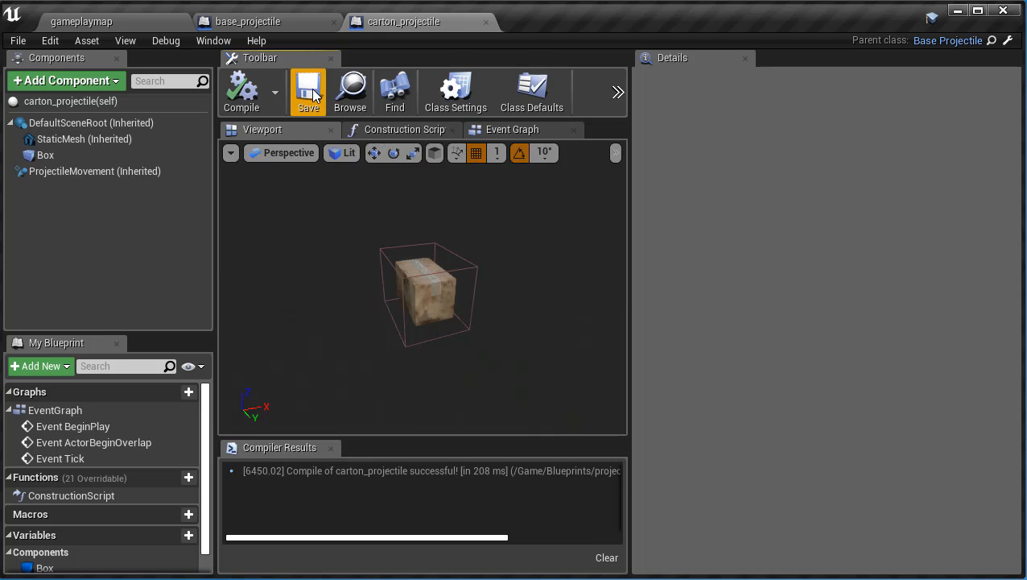
# Create a child blueprint of base_projectile named barrel_projectile in the projectiles folder and save all unsaved assets.
pyautogui.click(114, 24)
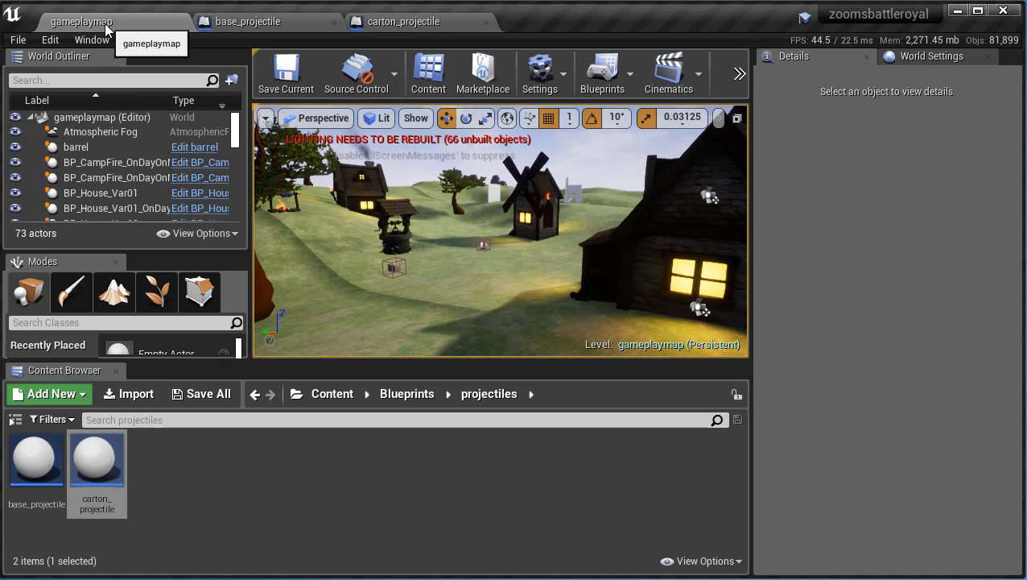
pyautogui.rightClick(50, 466)
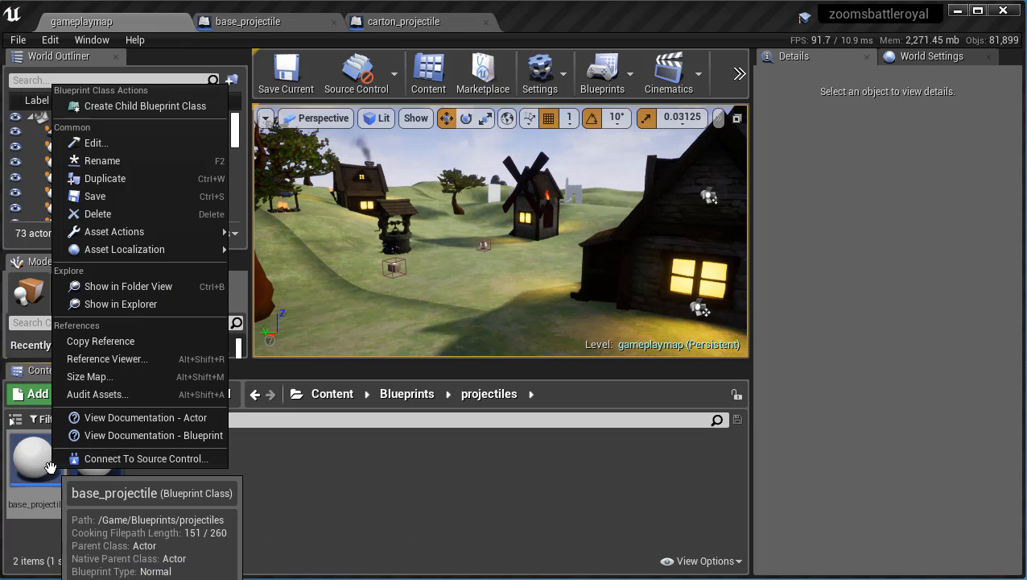
pyautogui.click(129, 113)
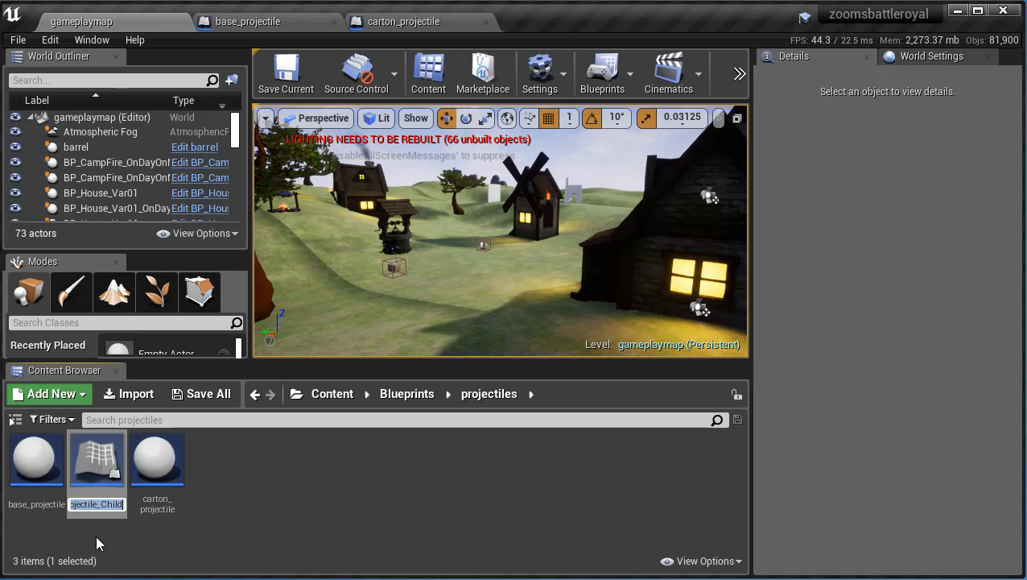
pyautogui.write('barrel')
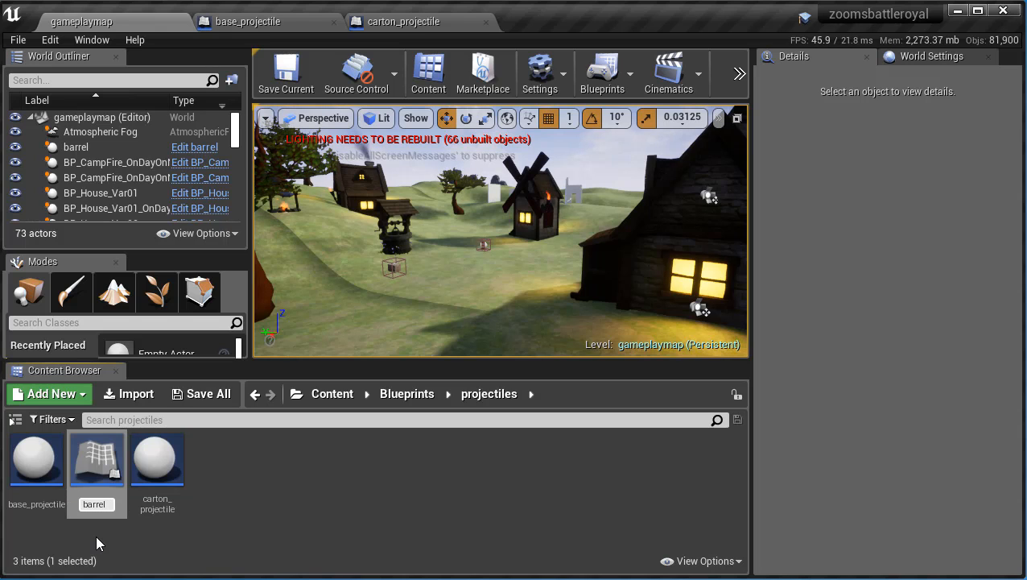
pyautogui.write('_projectile')
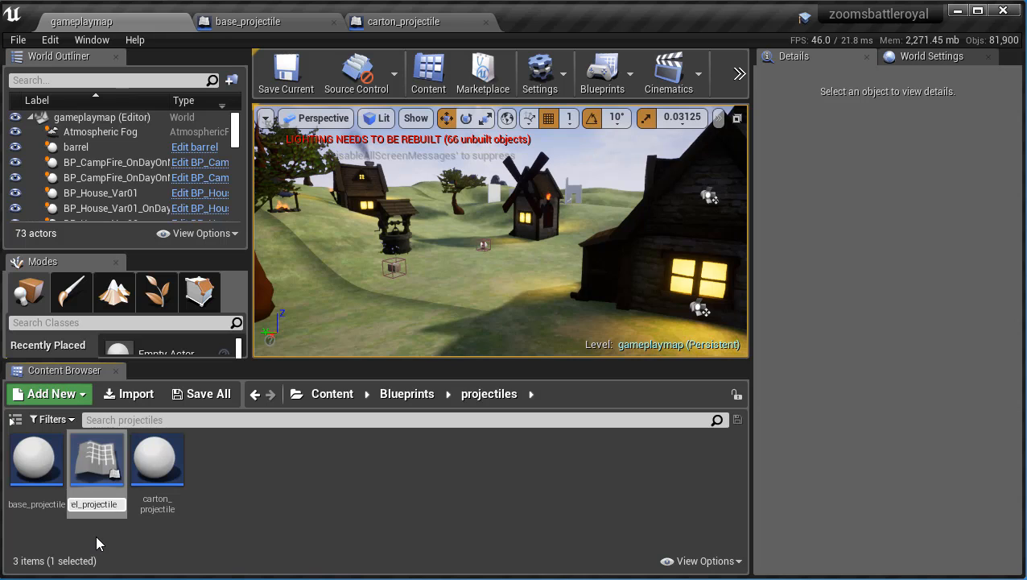
pyautogui.press('Return')
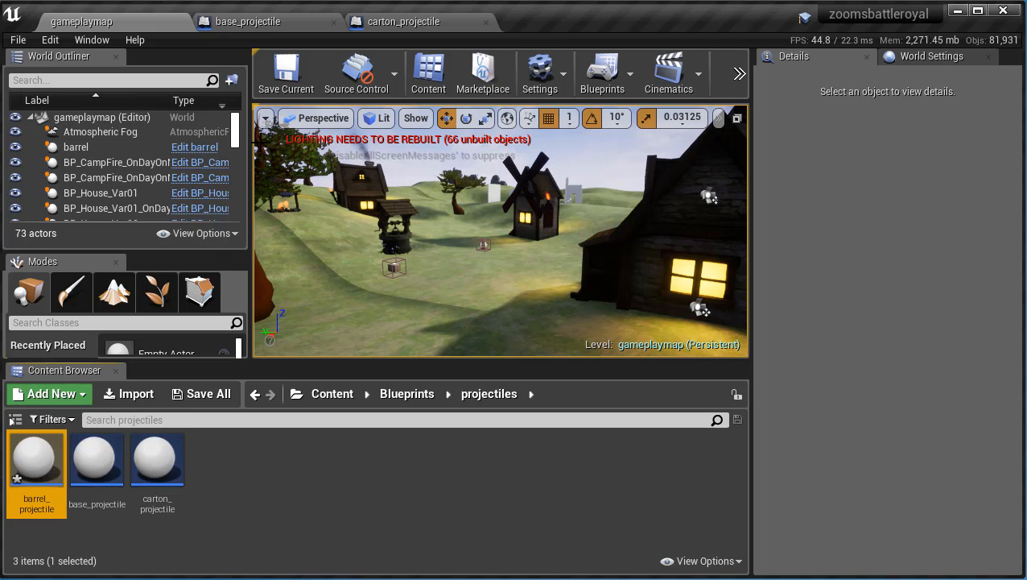
pyautogui.click(11, 40)
pyautogui.click(50, 172)
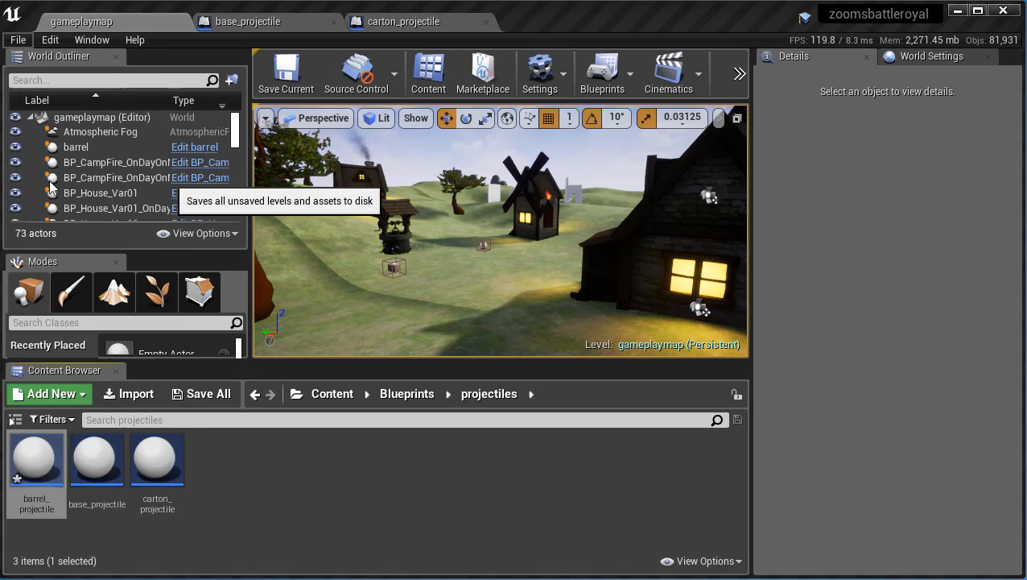